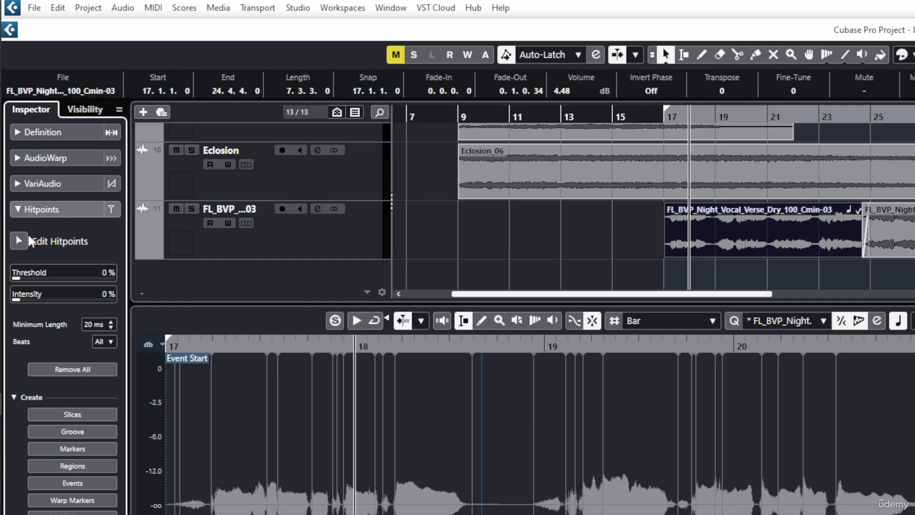
- Create warp markers from all hitpoints of the vocal verse event and show them in the AudioWarp section
{"action": "mouse_move", "coordinate": [15, 281]}
{"action": "left_mouse_down"}
{"action": "mouse_move", "coordinate": [41, 271]}
{"action": "mouse_move", "coordinate": [10, 276]}
{"action": "mouse_move", "coordinate": [21, 296]}
{"action": "mouse_move", "coordinate": [55, 295]}
{"action": "mouse_move", "coordinate": [10, 296]}
{"action": "left_mouse_up"}
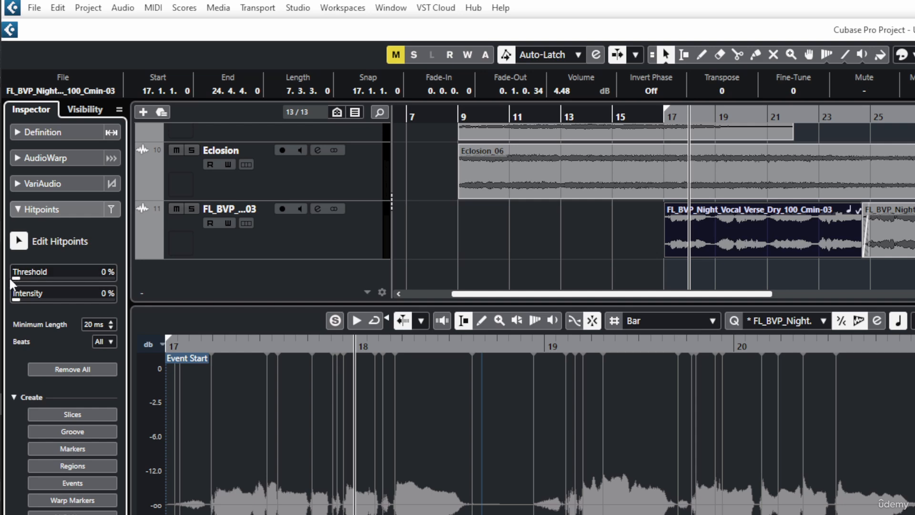
{"action": "mouse_move", "coordinate": [538, 341]}
{"action": "left_mouse_down"}
{"action": "mouse_move", "coordinate": [532, 357]}
{"action": "mouse_move", "coordinate": [531, 342]}
{"action": "left_mouse_up"}
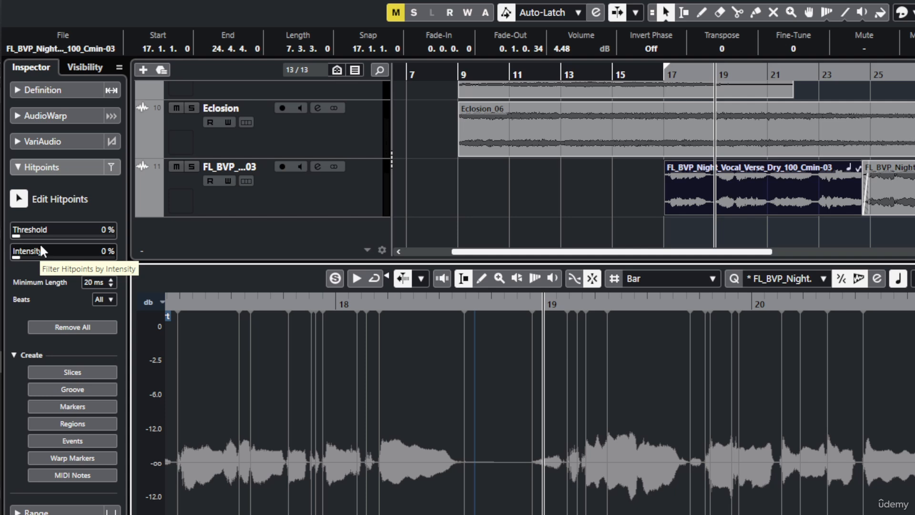
{"action": "left_click", "coordinate": [60, 328]}
{"action": "left_click", "coordinate": [19, 199]}
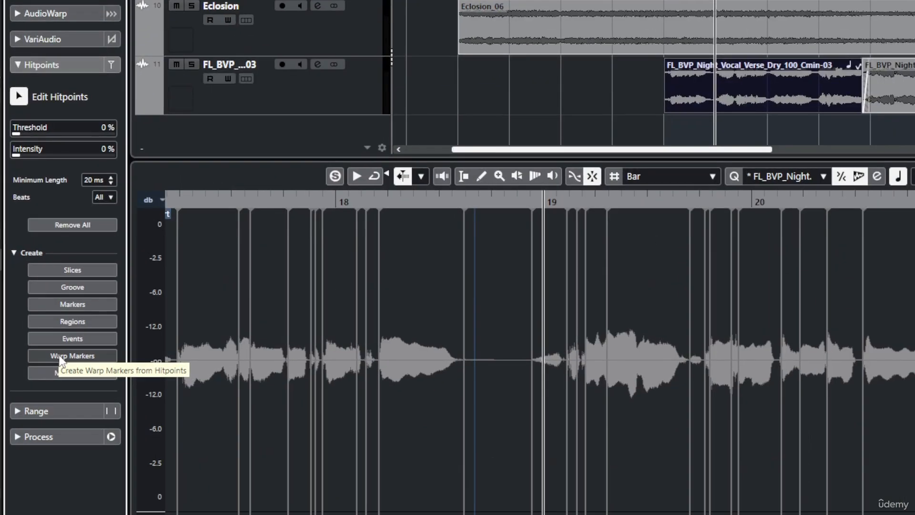
{"action": "left_click", "coordinate": [59, 357]}
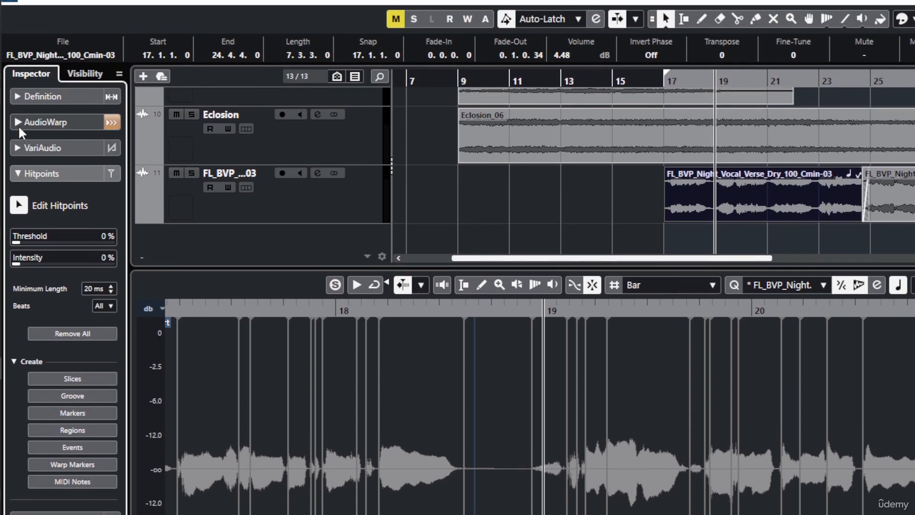
{"action": "left_click", "coordinate": [19, 125]}
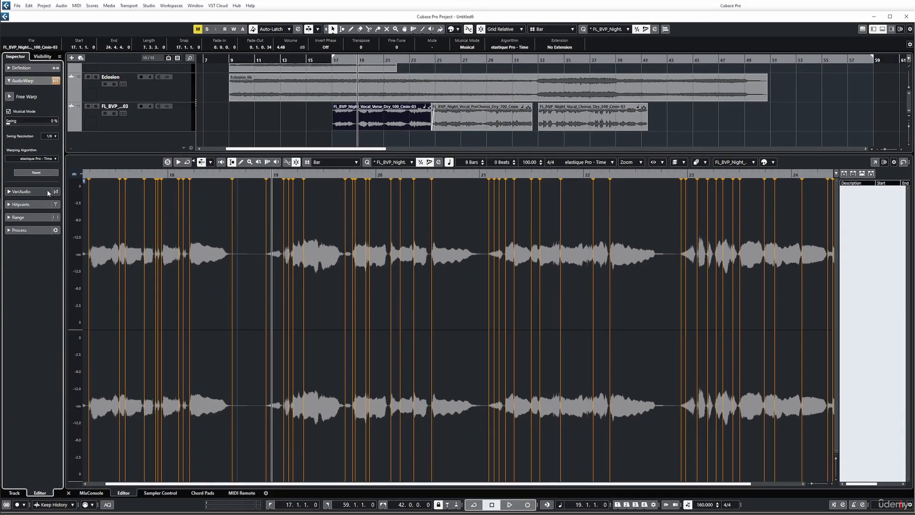
- Select the first vocal phrase up to about the middle of bar 18, create warp markers from its hitpoints and show them in AudioWarp
{"action": "left_click", "coordinate": [22, 204]}
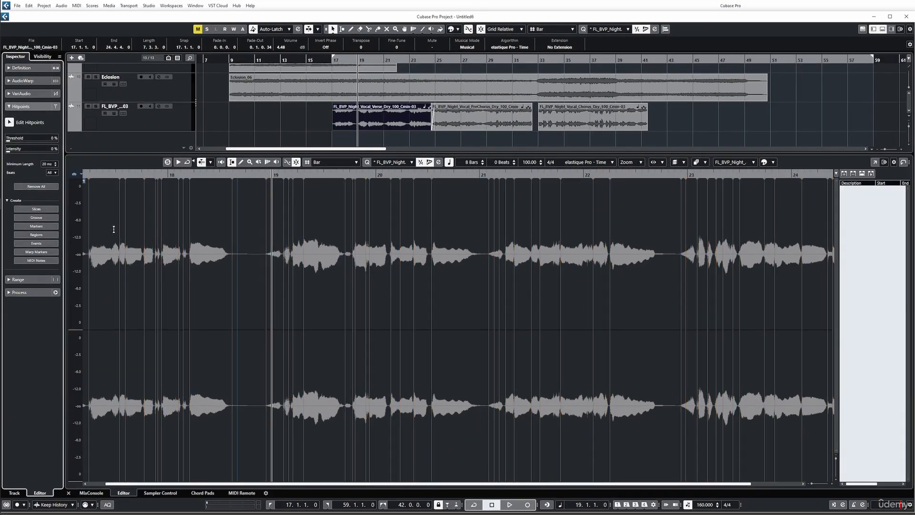
{"action": "left_click_drag", "start_coordinate": [84, 234], "coordinate": [237, 248]}
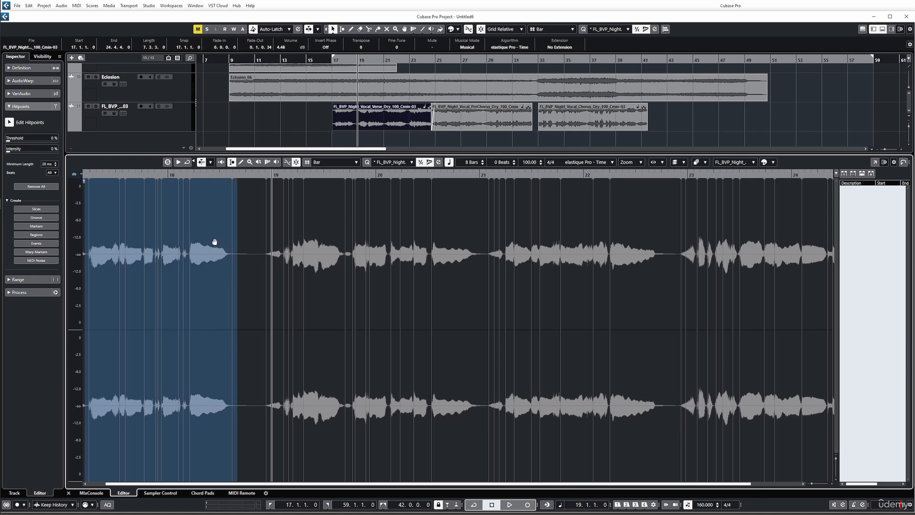
{"action": "left_click", "coordinate": [41, 255]}
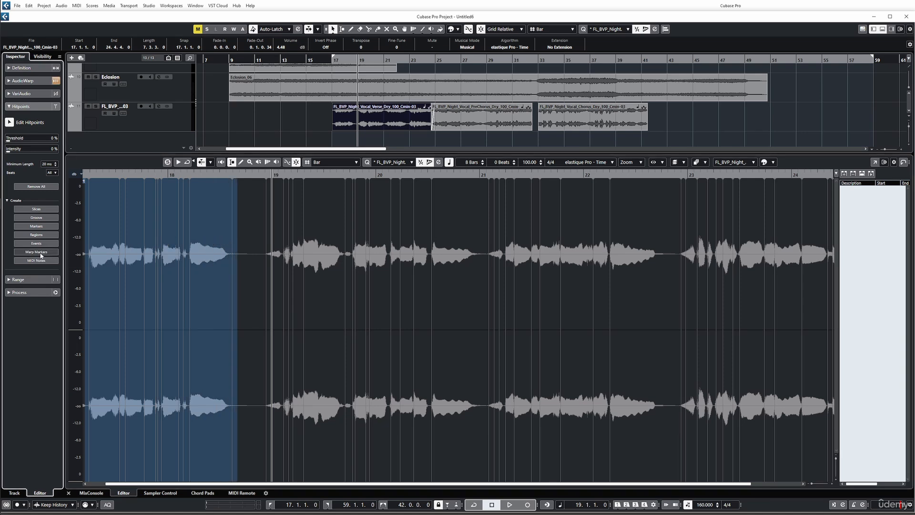
{"action": "left_click", "coordinate": [21, 83]}
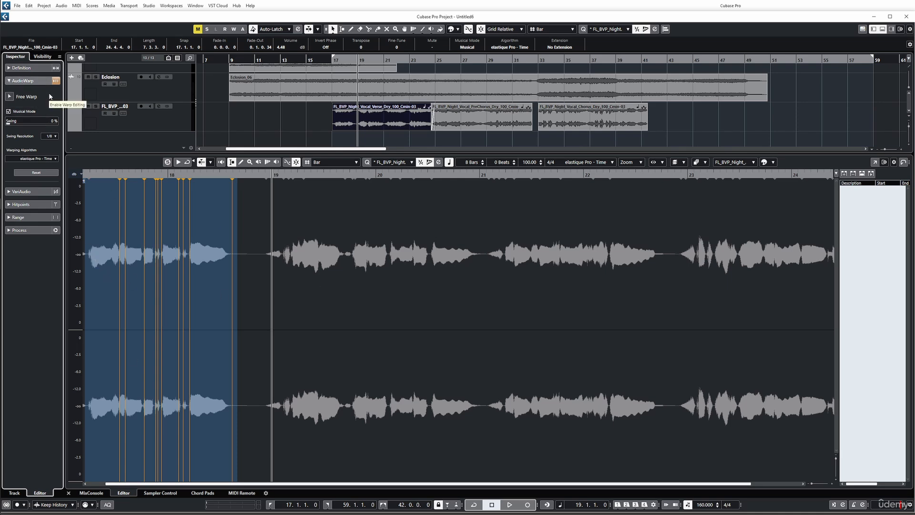
- Convert the whole vocal verse's hitpoints to MIDI notes with Dynamic Velocity, pitch C1 and length 1/8 on a new MIDI track
{"action": "left_click", "coordinate": [29, 204]}
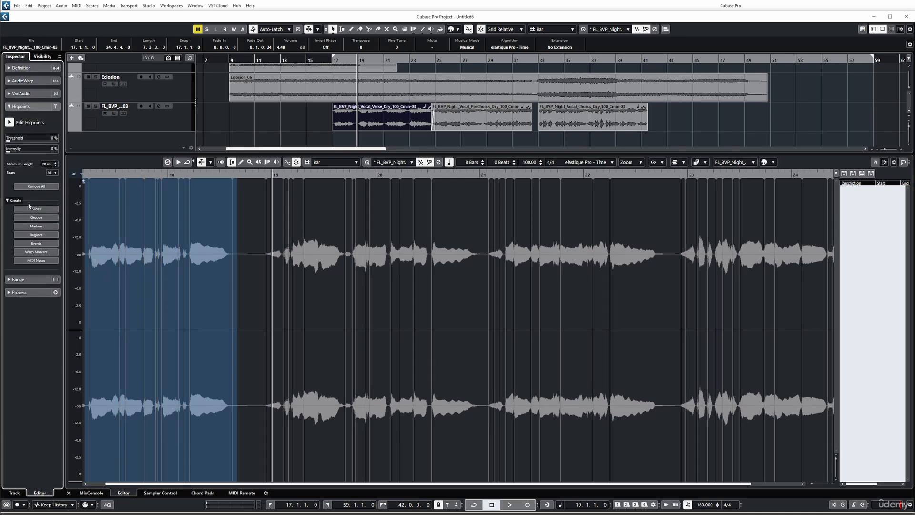
{"action": "left_click", "coordinate": [227, 289]}
{"action": "key", "text": "ctrl+a"}
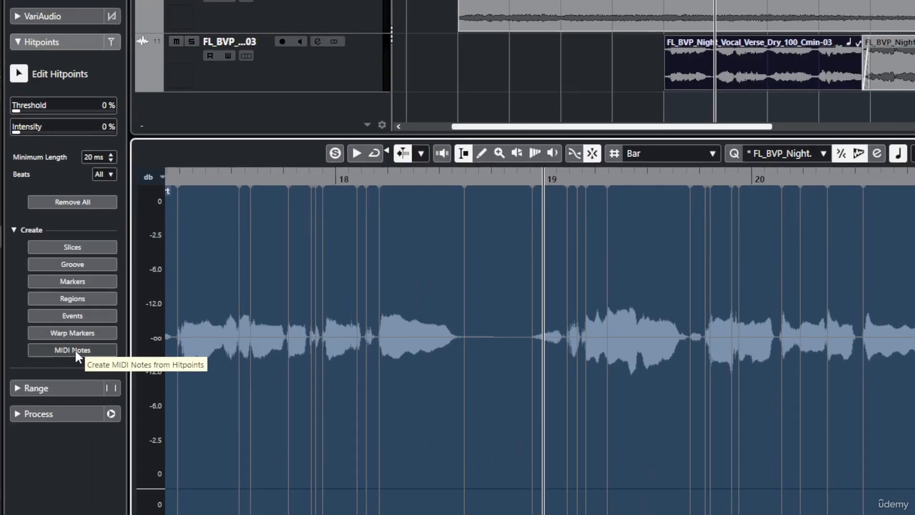
{"action": "left_click", "coordinate": [37, 261]}
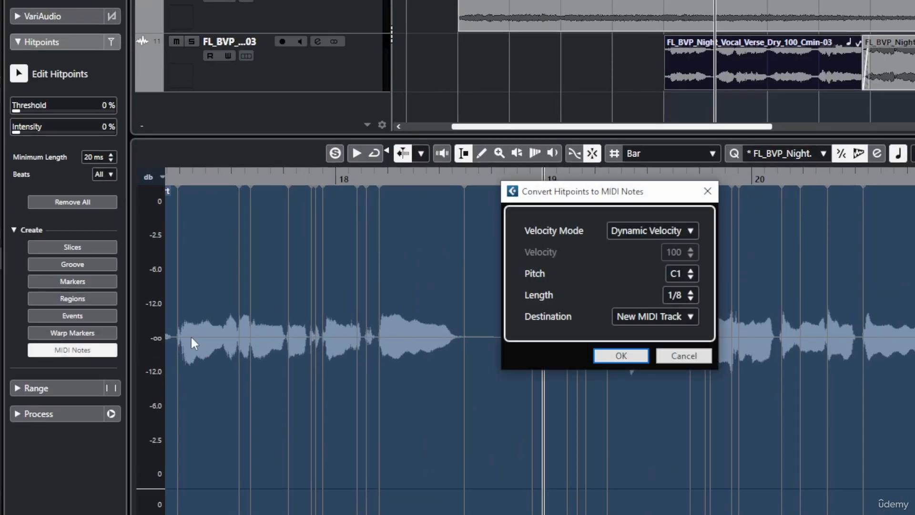
{"action": "left_click", "coordinate": [622, 355]}
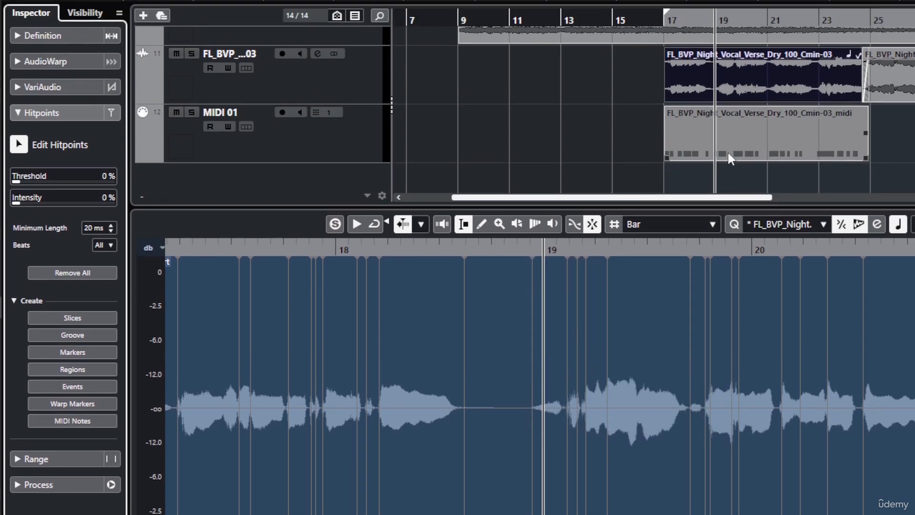
- Open the MIDI part made from the hitpoints for review, then undo the MIDI conversion
{"action": "left_click", "coordinate": [736, 153]}
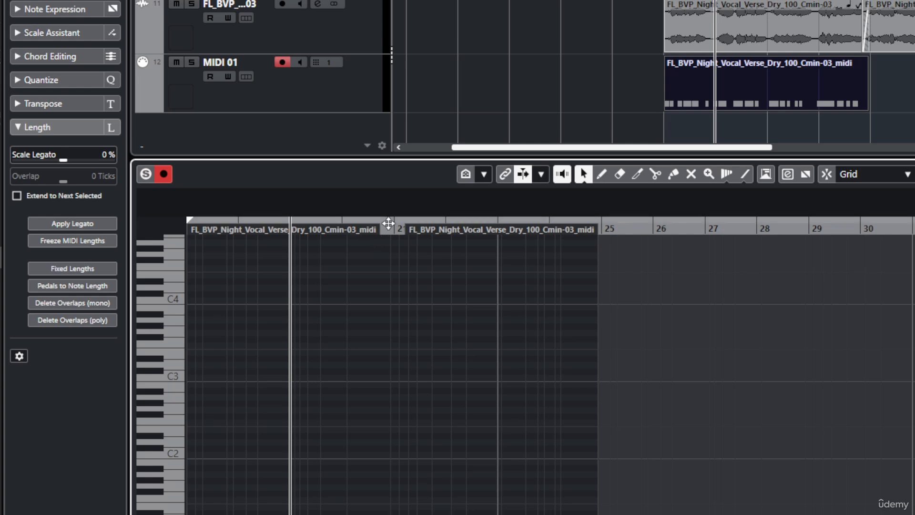
{"action": "left_click", "coordinate": [388, 285]}
{"action": "mouse_move", "coordinate": [388, 223]}
{"action": "left_mouse_down"}
{"action": "mouse_move", "coordinate": [394, 253]}
{"action": "mouse_move", "coordinate": [389, 224]}
{"action": "left_mouse_up"}
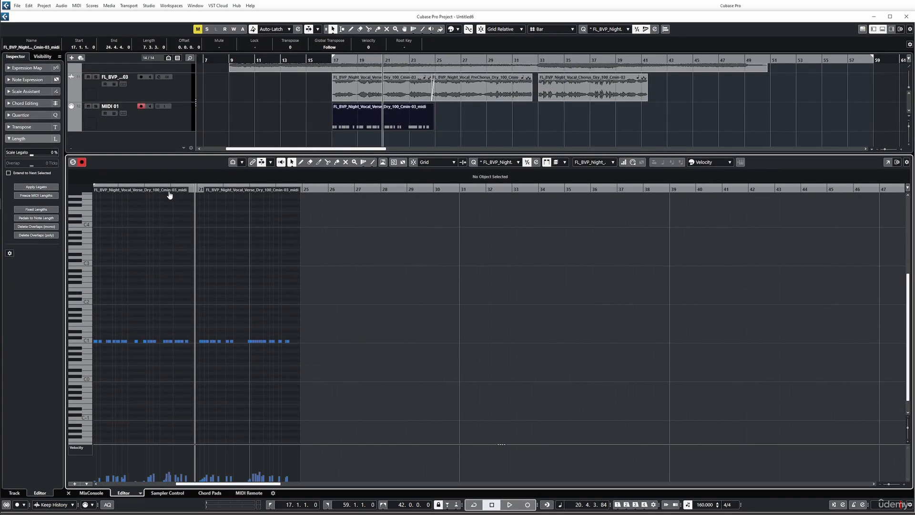
{"action": "key", "text": "ctrl+z"}
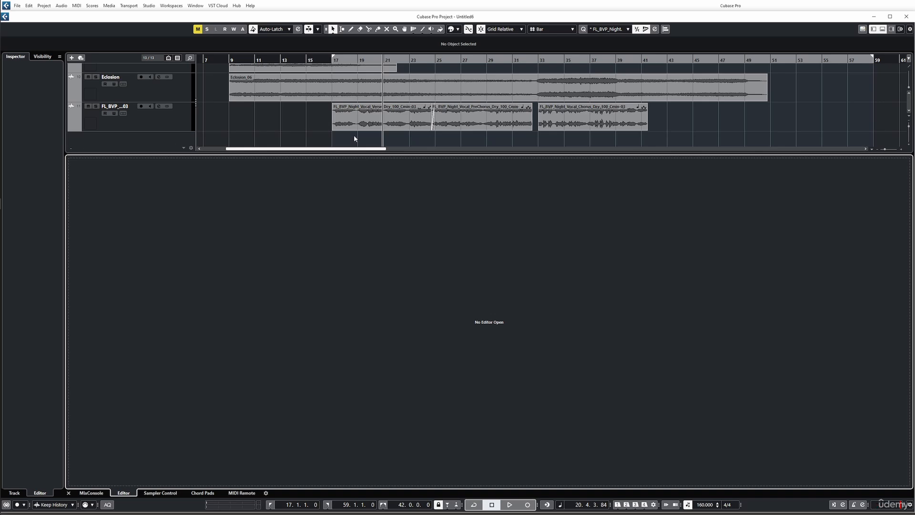
- Reopen the vocal verse event in the sample editor and set the hitpoint Threshold to 7 % and Intensity to 16 %
{"action": "double_click", "coordinate": [355, 122]}
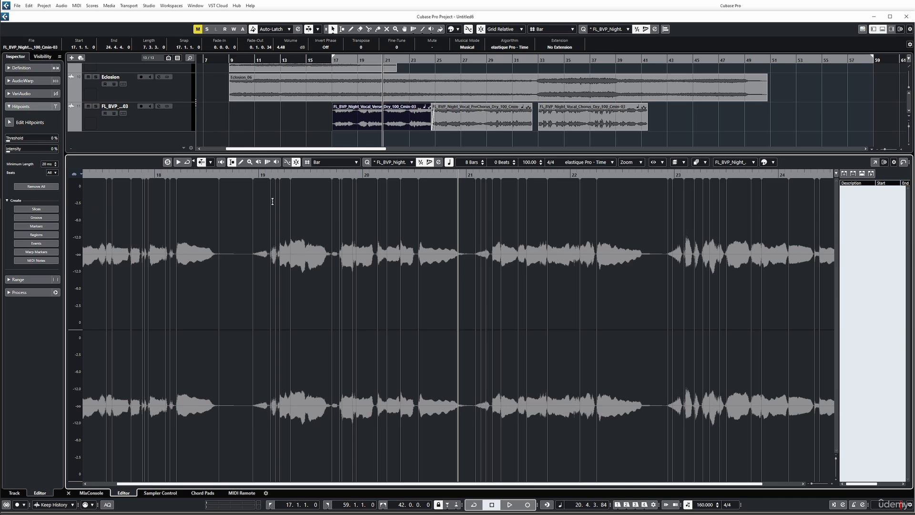
{"action": "left_click_drag", "start_coordinate": [8, 141], "coordinate": [17, 153]}
{"action": "left_click", "coordinate": [36, 187]}
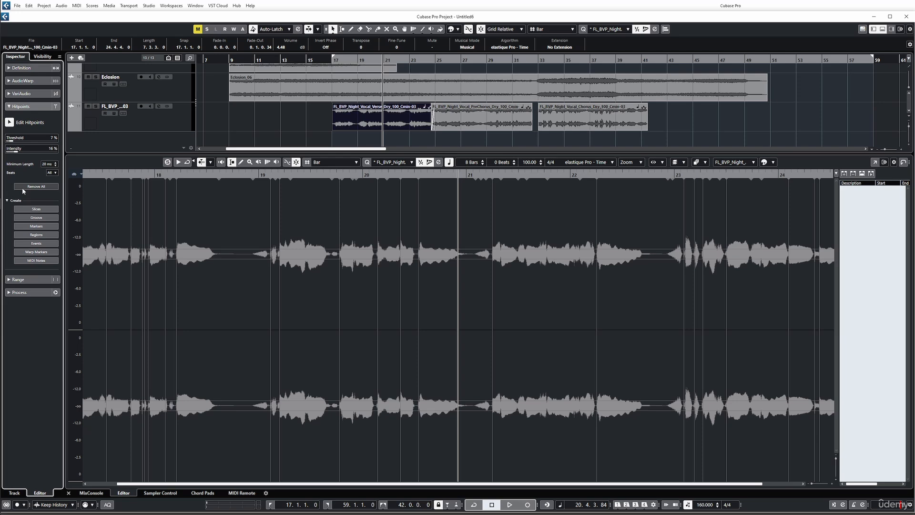
- Create slices from the vocal verse's hitpoints, agreeing to disable musical mode
{"action": "left_click", "coordinate": [34, 209]}
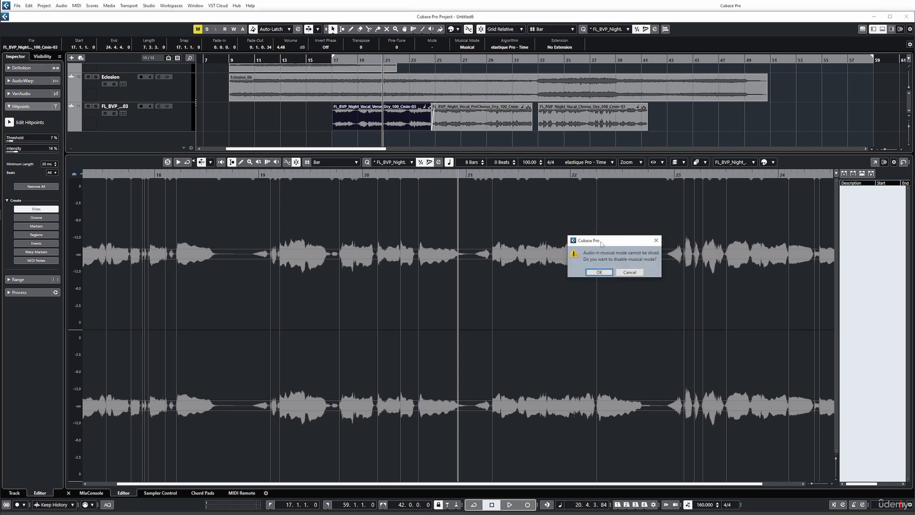
{"action": "left_click_drag", "start_coordinate": [602, 242], "coordinate": [243, 184]}
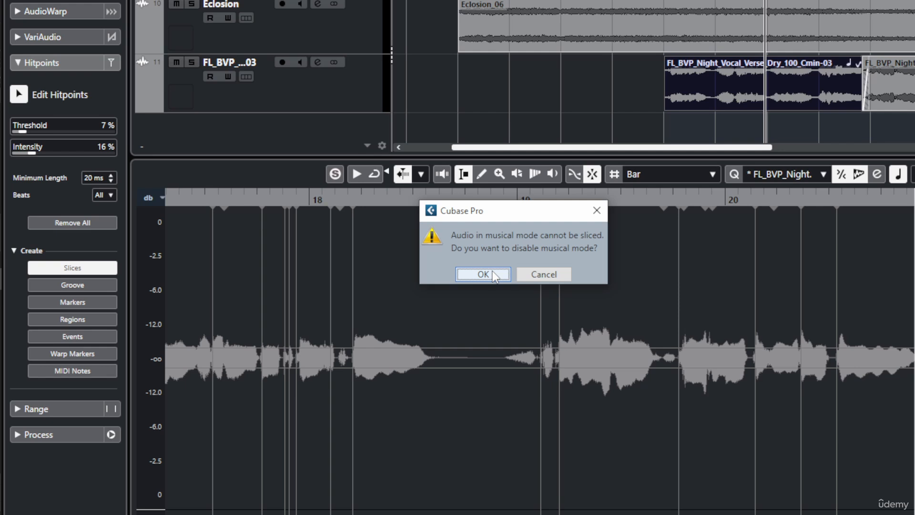
{"action": "left_click", "coordinate": [494, 275]}
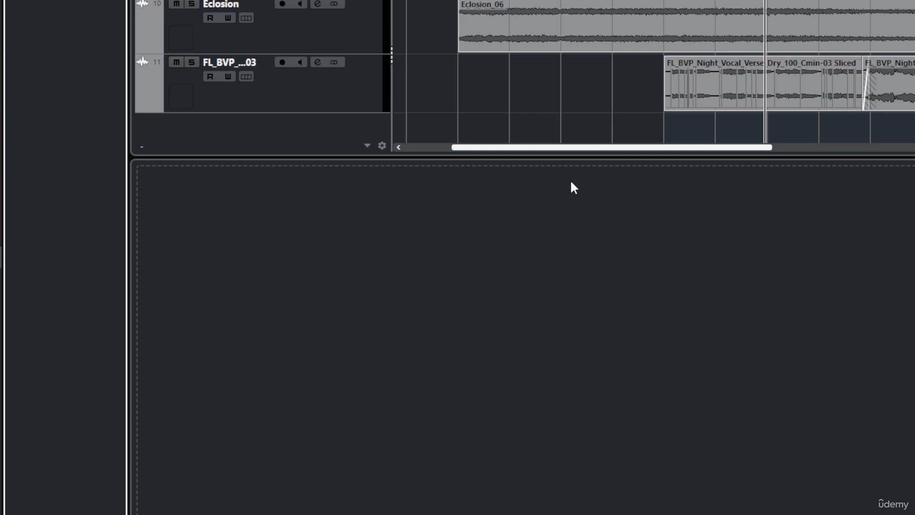
- Open the sliced vocal part to examine its individual slices, then undo the slicing
{"action": "left_click", "coordinate": [716, 89]}
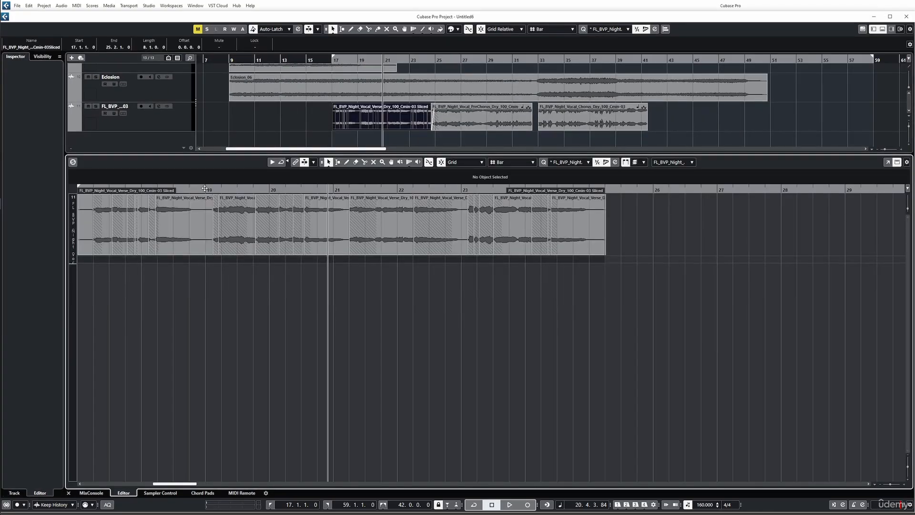
{"action": "mouse_move", "coordinate": [204, 188]}
{"action": "left_mouse_down"}
{"action": "mouse_move", "coordinate": [204, 222]}
{"action": "mouse_move", "coordinate": [203, 190]}
{"action": "left_mouse_up"}
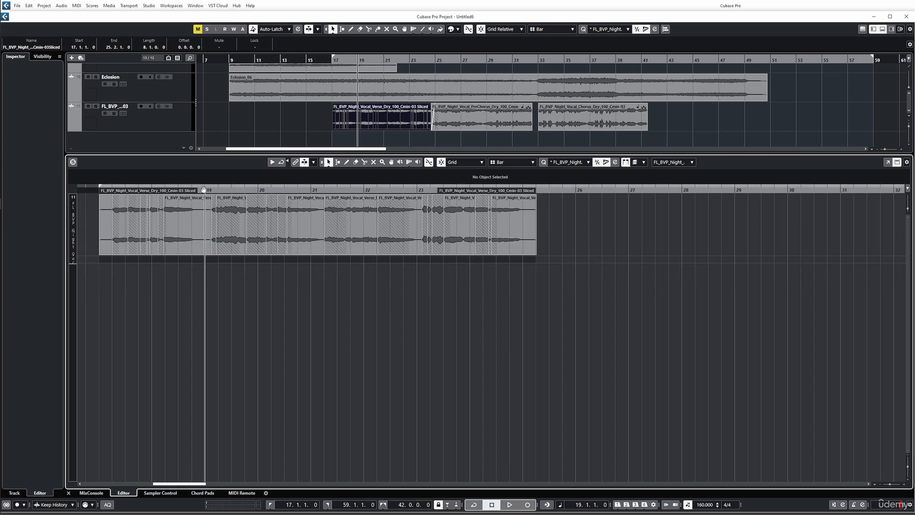
{"action": "key", "text": "ctrl+z"}
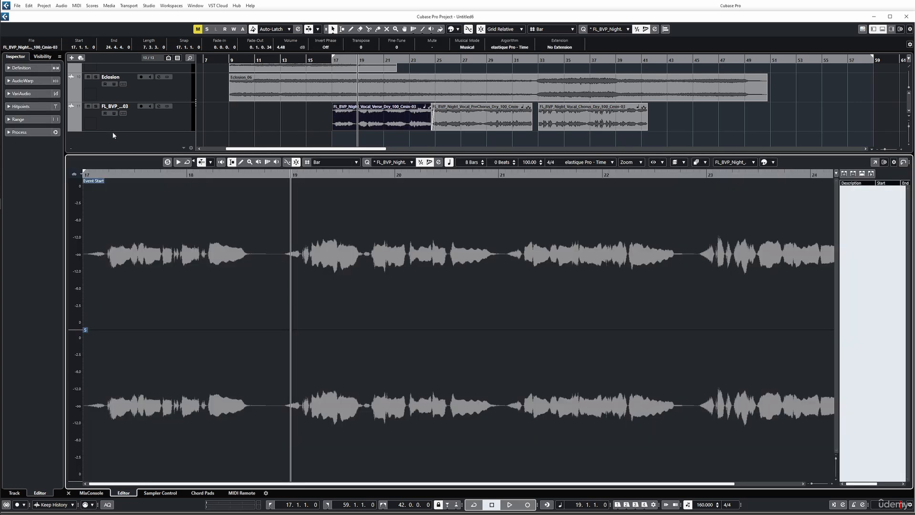
- Split the vocal verse into separate events at its hitpoints and select the short event crossing bar 18
{"action": "left_click", "coordinate": [28, 105]}
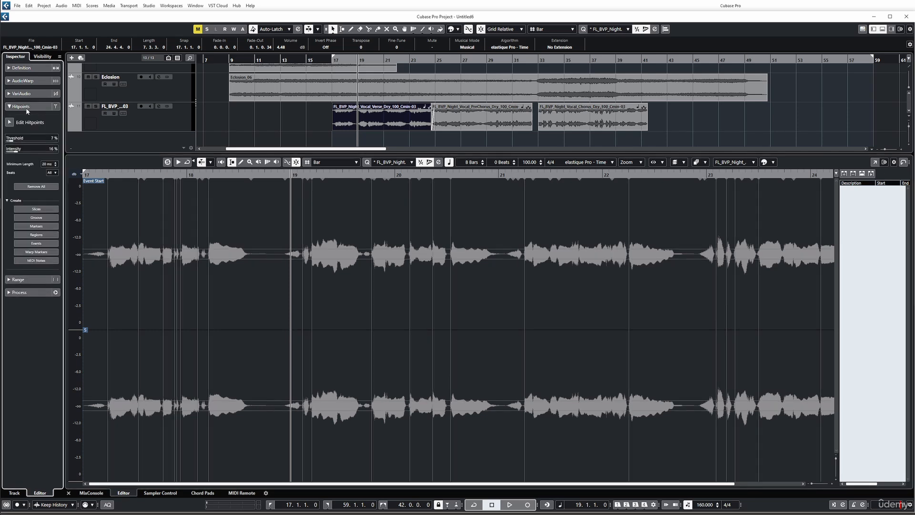
{"action": "left_click", "coordinate": [40, 244]}
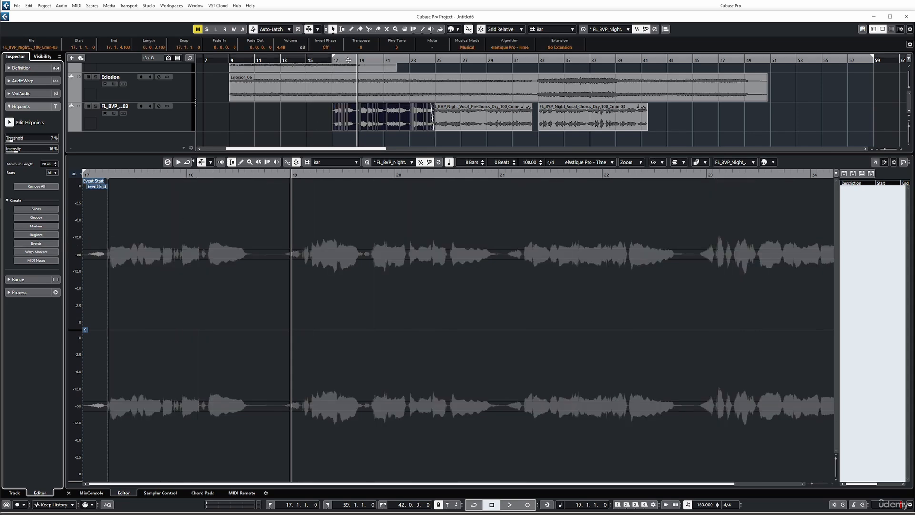
{"action": "left_click_drag", "start_coordinate": [349, 60], "coordinate": [368, 105]}
{"action": "left_click", "coordinate": [453, 118]}
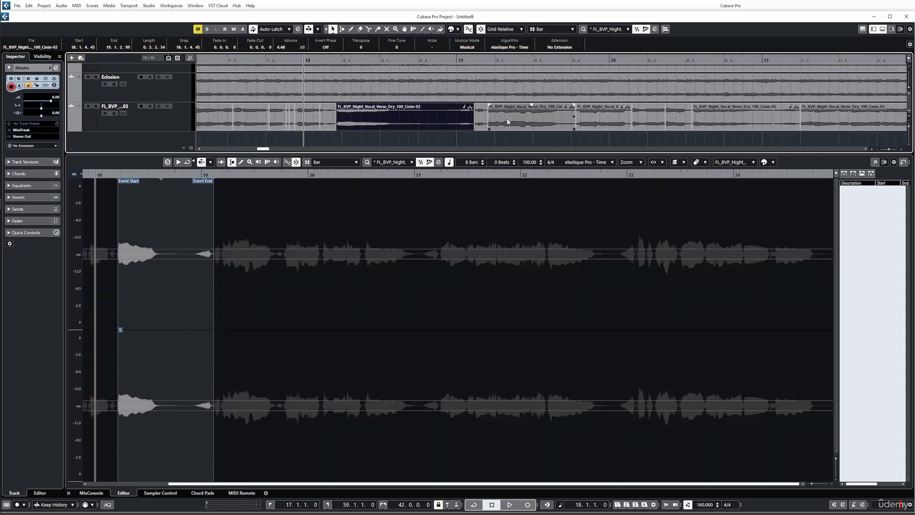
{"action": "left_click", "coordinate": [306, 119]}
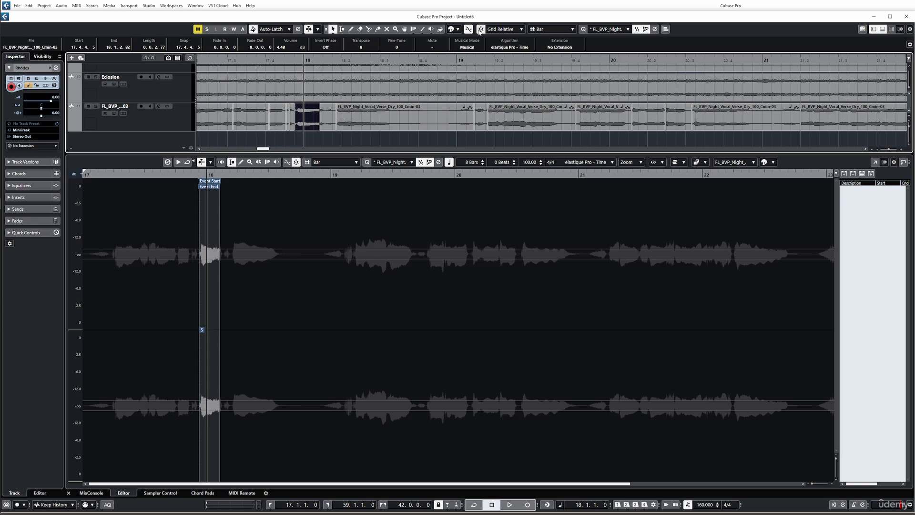
- Set the project snap type to Shuffle and rearrange the order of the separate vocal verse events on the track
{"action": "left_click", "coordinate": [497, 30]}
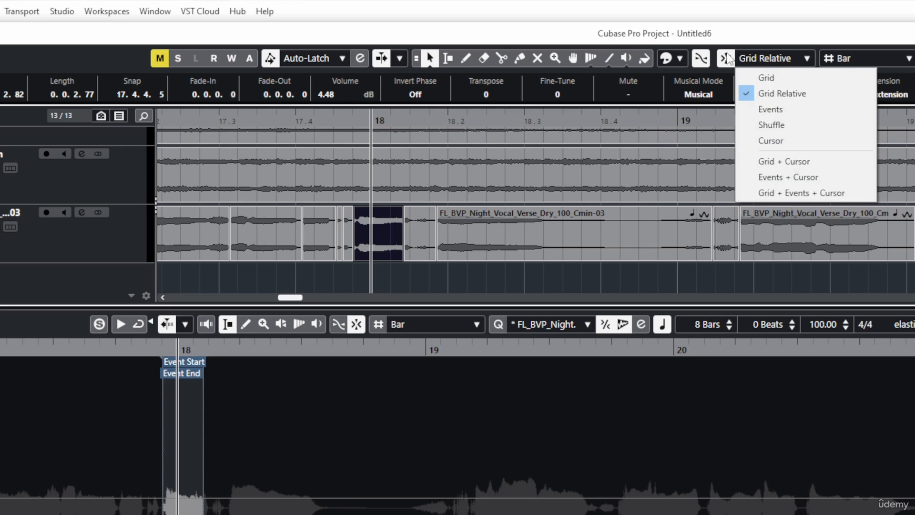
{"action": "left_click", "coordinate": [772, 125]}
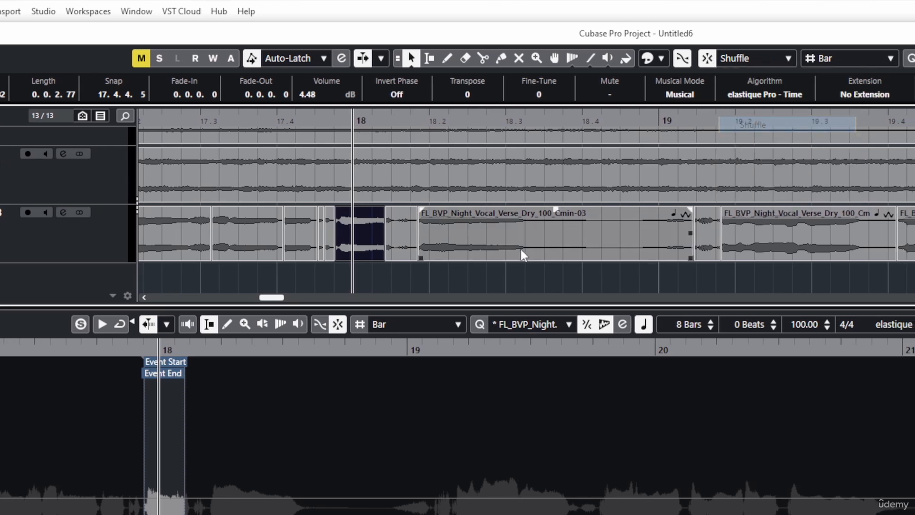
{"action": "left_click_drag", "start_coordinate": [745, 234], "coordinate": [198, 245]}
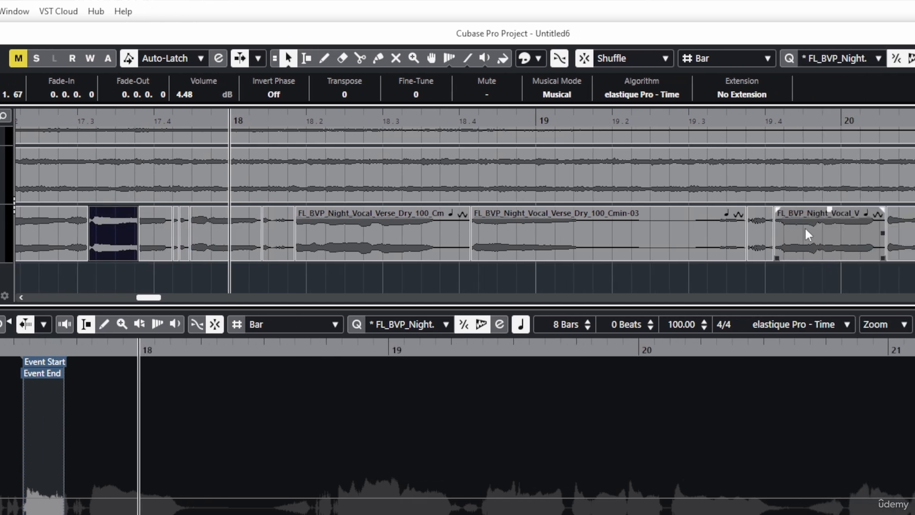
{"action": "left_click_drag", "start_coordinate": [804, 229], "coordinate": [620, 242]}
{"action": "left_click_drag", "start_coordinate": [725, 232], "coordinate": [763, 218]}
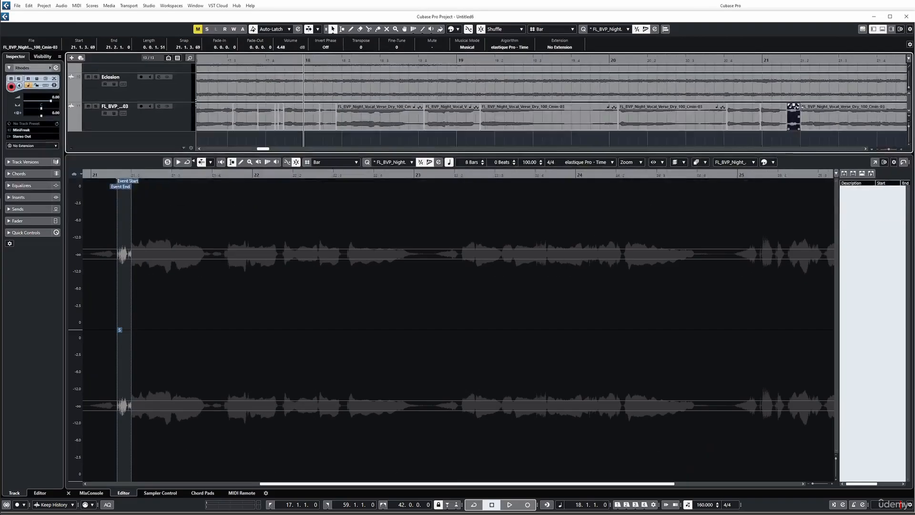
- Play the rearranged vocal from the left locator at bar 17 for a few bars
{"action": "key", "text": "KP_1"}
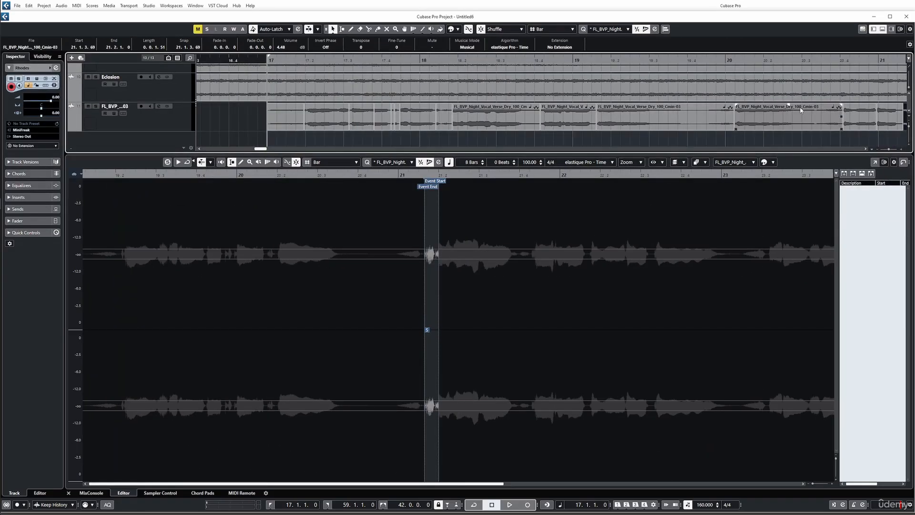
{"action": "key", "text": "space"}
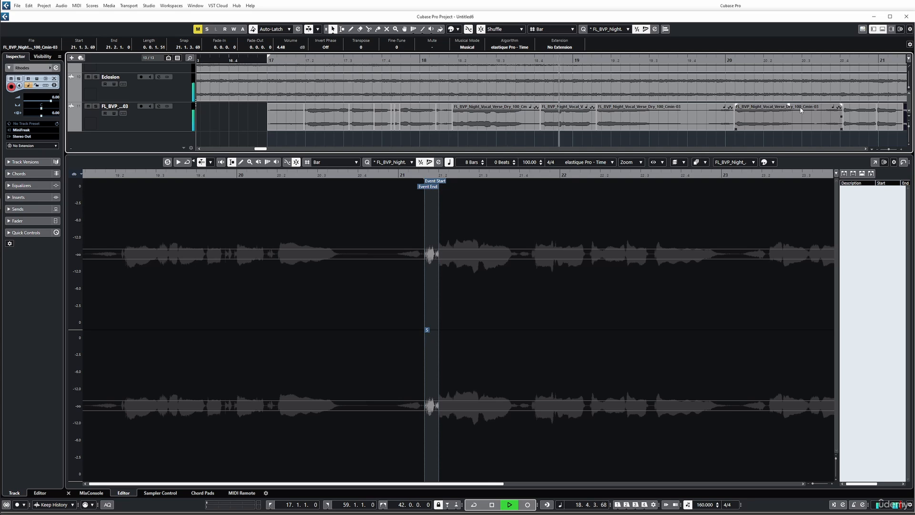
{"action": "key", "text": "space"}
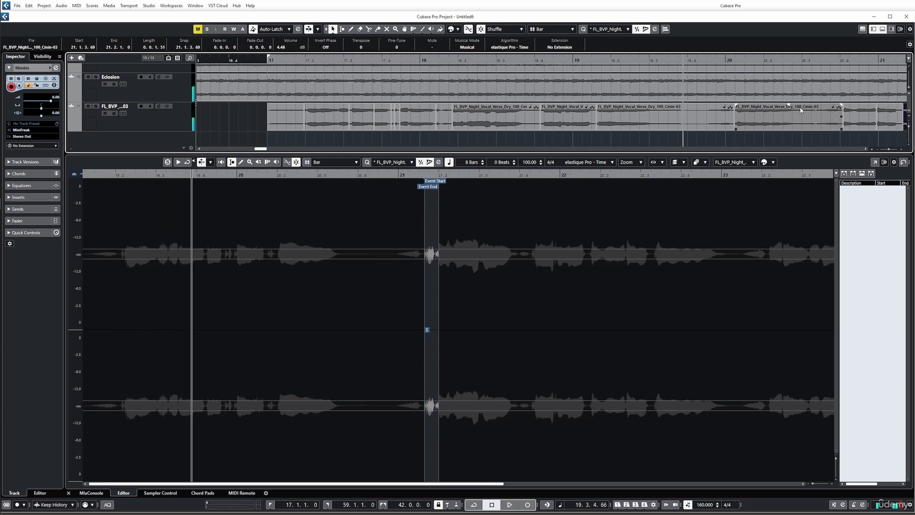
- Undo the event rearrangement and the splitting of the vocal verse into events
{"action": "key", "text": "ctrl+z"}
{"action": "key", "text": "ctrl+z"}
{"action": "key", "text": "ctrl+z"}
{"action": "key", "text": "ctrl+z"}
{"action": "key", "text": "ctrl+z"}
{"action": "key", "text": "ctrl+z"}
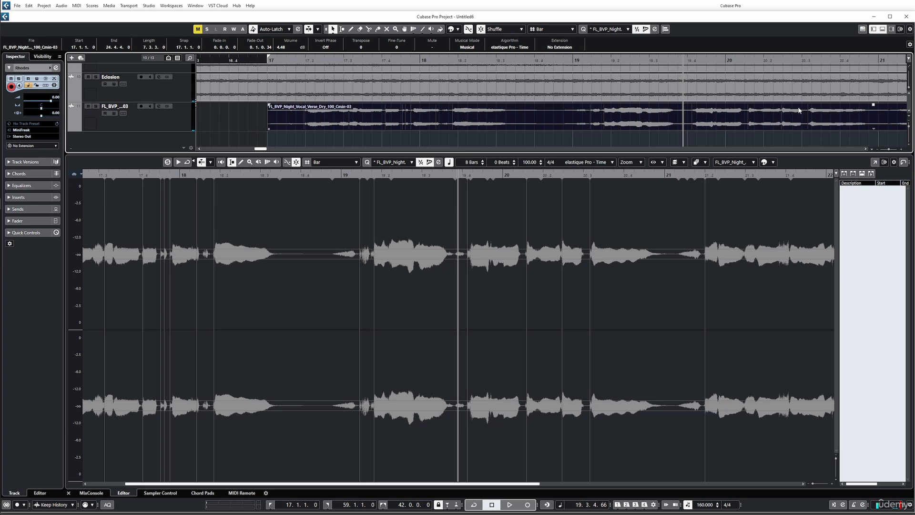
- Create a groove from the vocal verse's hitpoints and check it in the list of quantize presets
{"action": "double_click", "coordinate": [385, 121]}
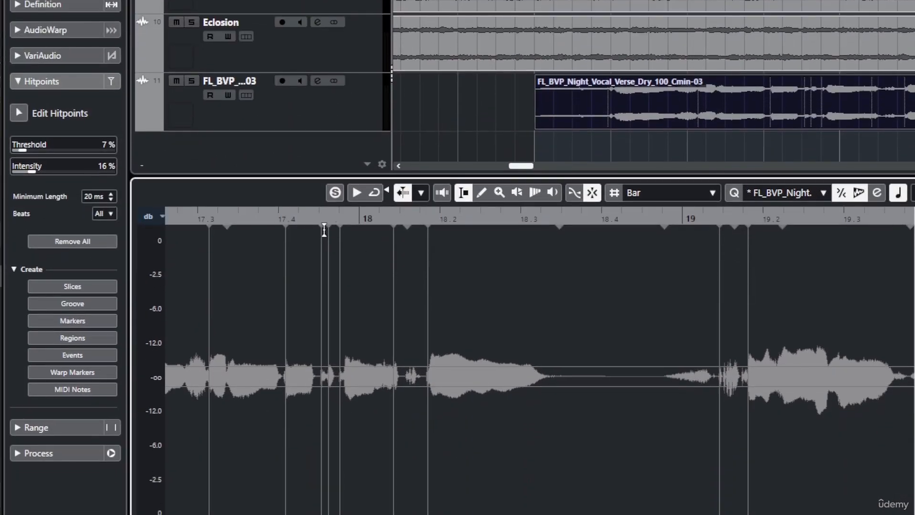
{"action": "left_click", "coordinate": [89, 304]}
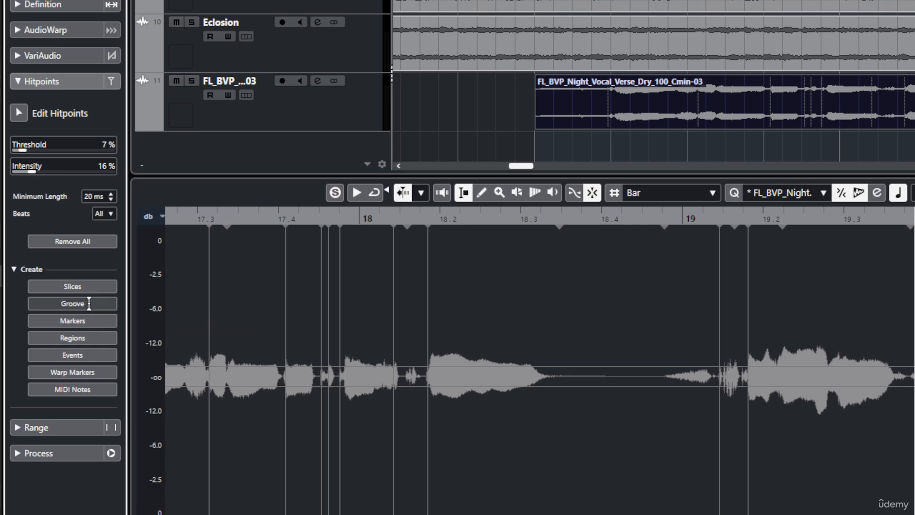
{"action": "left_click", "coordinate": [787, 193]}
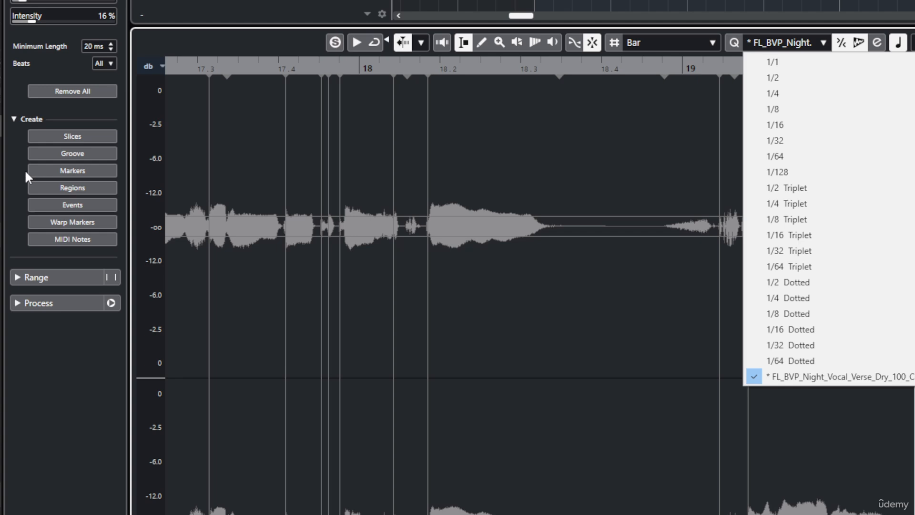
{"action": "left_click", "coordinate": [25, 170]}
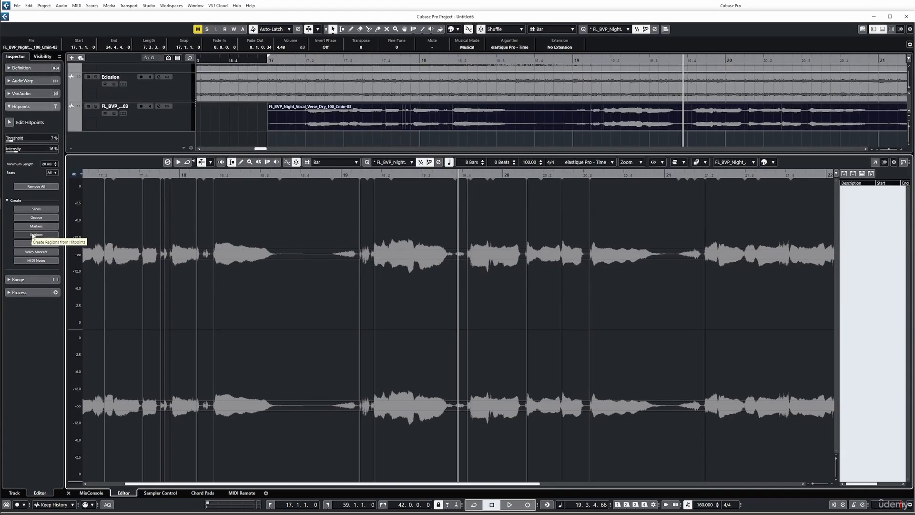
- Create regions from the vocal verse's hitpoints and select several of them in turn, ending on Region 15
{"action": "left_click", "coordinate": [33, 235]}
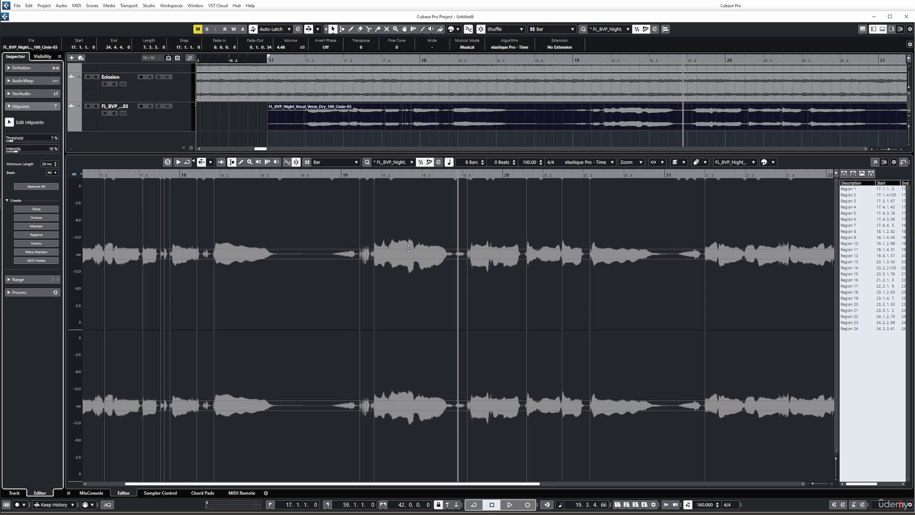
{"action": "left_click", "coordinate": [871, 230]}
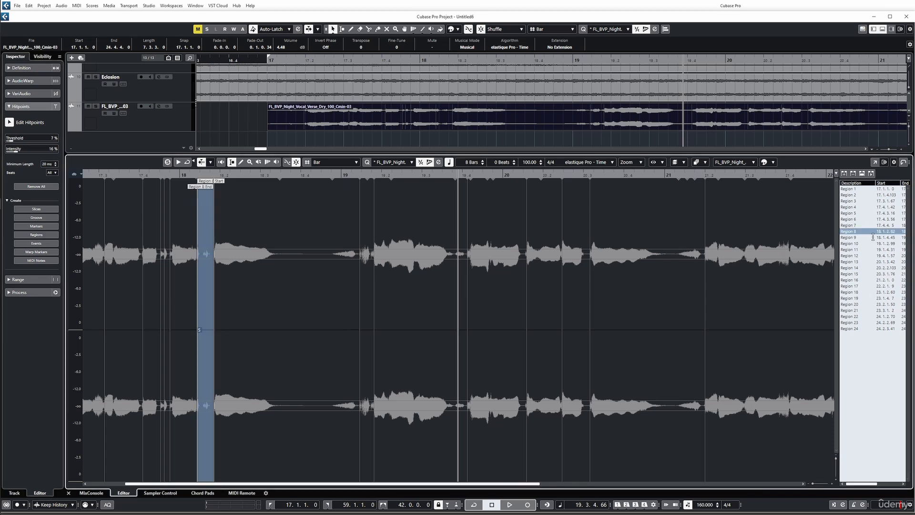
{"action": "left_click", "coordinate": [873, 236]}
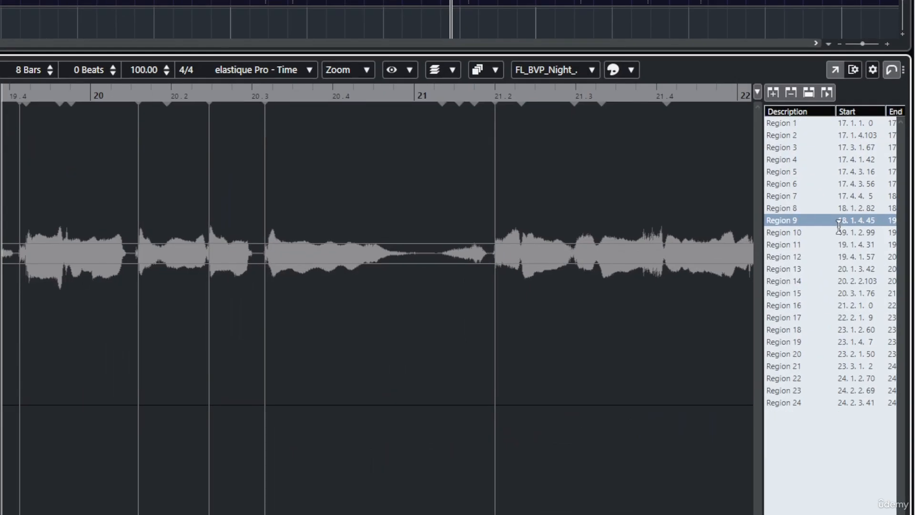
{"action": "left_click", "coordinate": [870, 268]}
{"action": "left_click", "coordinate": [814, 314]}
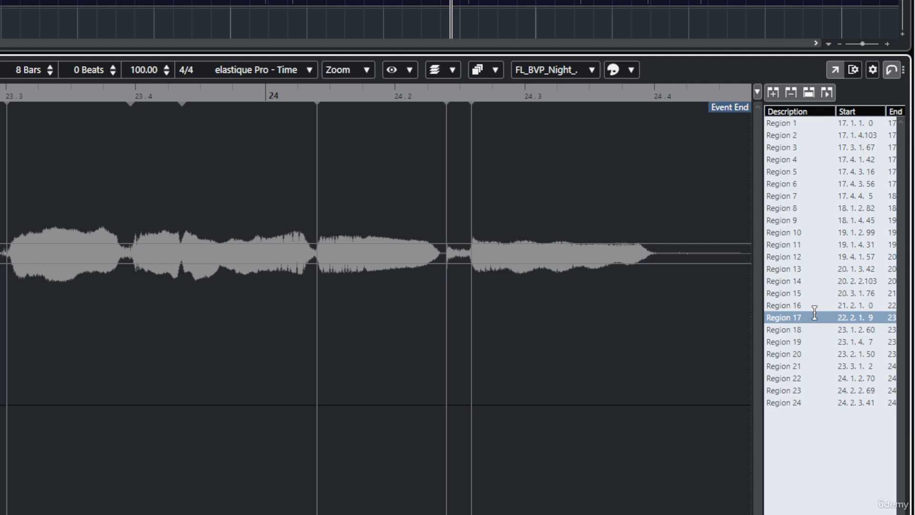
{"action": "left_click", "coordinate": [808, 257]}
{"action": "left_click", "coordinate": [793, 185]}
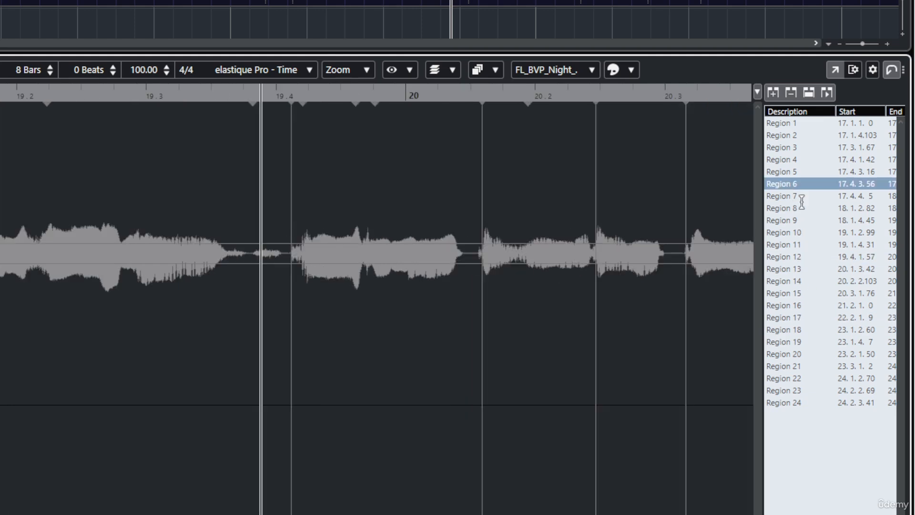
{"action": "left_click", "coordinate": [802, 206]}
{"action": "left_click", "coordinate": [811, 257]}
{"action": "left_click", "coordinate": [818, 342]}
{"action": "left_click", "coordinate": [814, 292]}
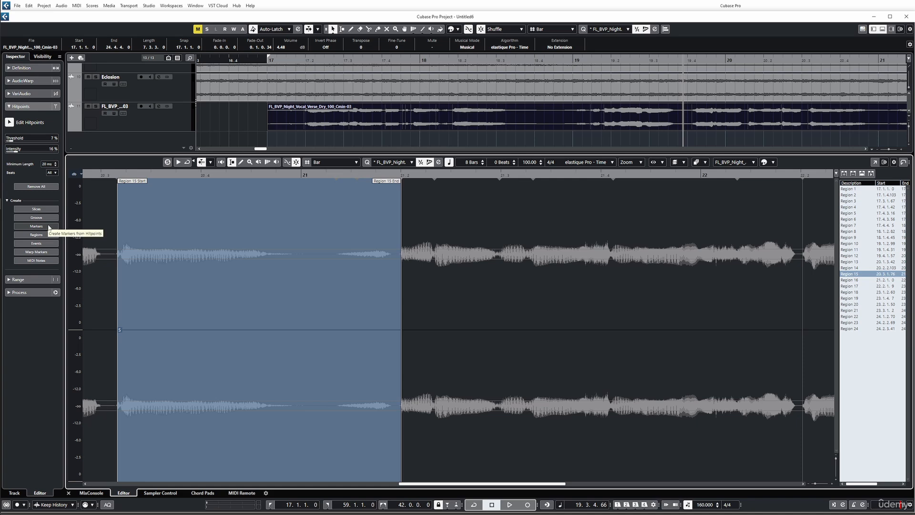
- Select all of the vocal's audio in the Sample Editor and create project markers from its hitpoints
{"action": "left_click", "coordinate": [103, 206]}
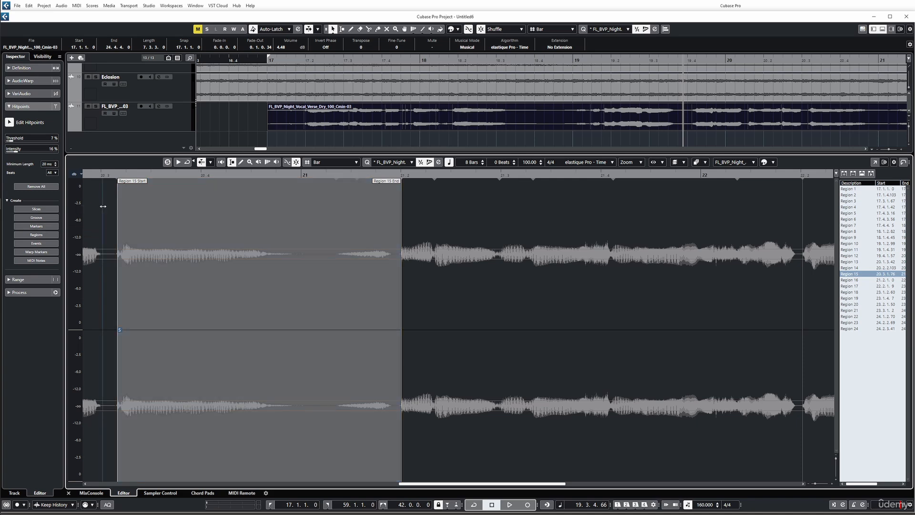
{"action": "key", "text": "ctrl+a"}
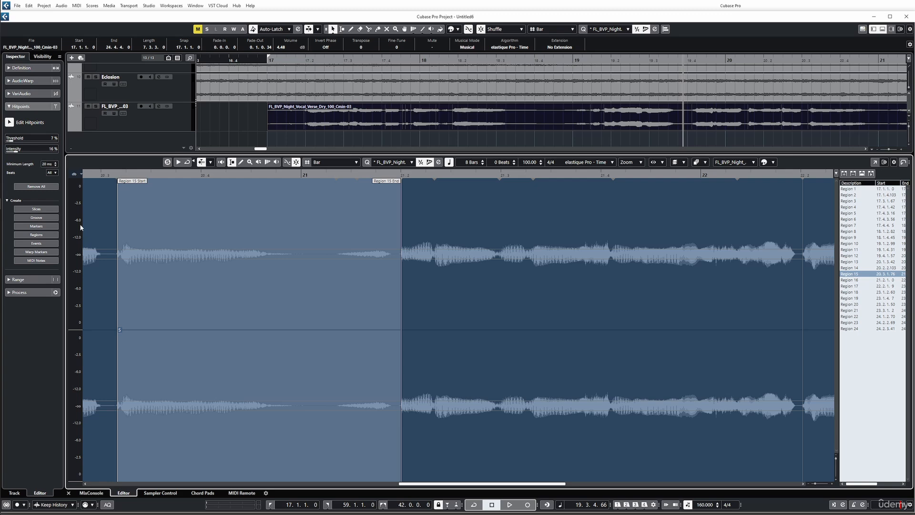
{"action": "left_click", "coordinate": [42, 228]}
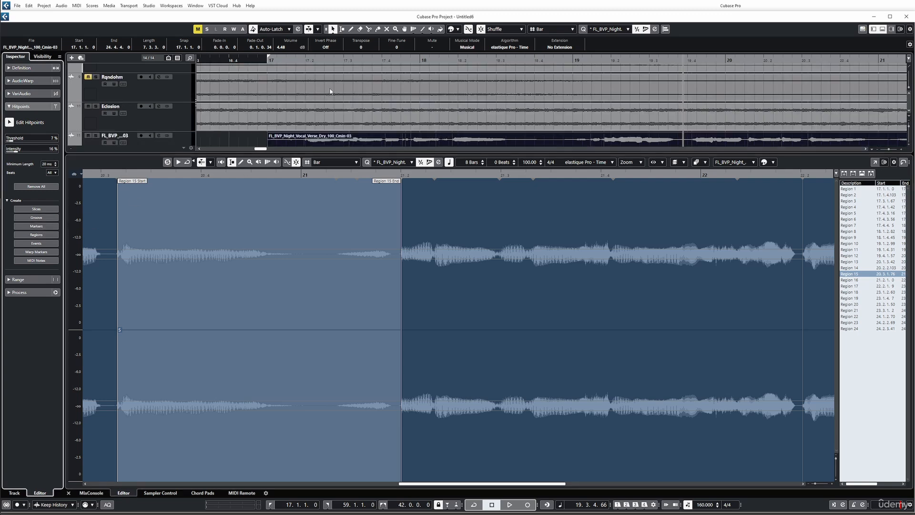
{"action": "scroll", "coordinate": [333, 83], "scroll_direction": "up", "scroll_amount": 5}
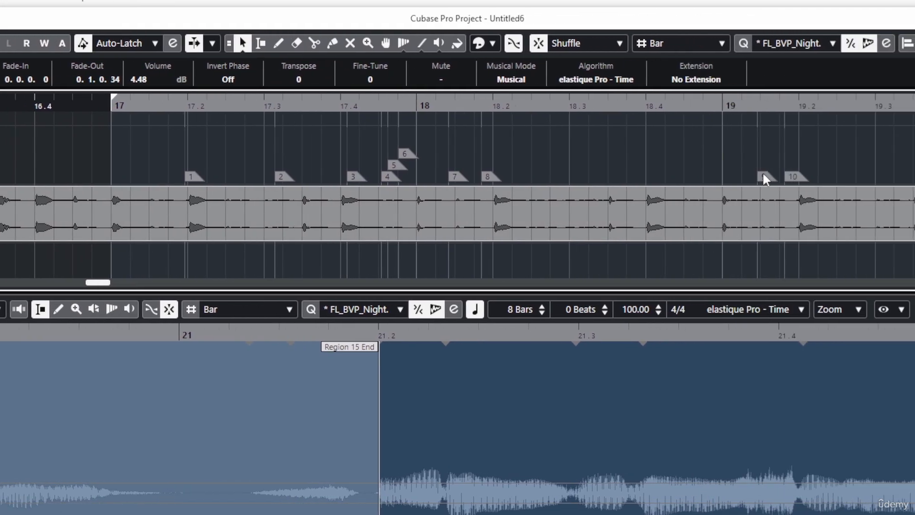
- Select markers 9 to 12 in turn on the marker track to examine their positions
{"action": "left_click", "coordinate": [764, 176]}
{"action": "left_click", "coordinate": [791, 177]}
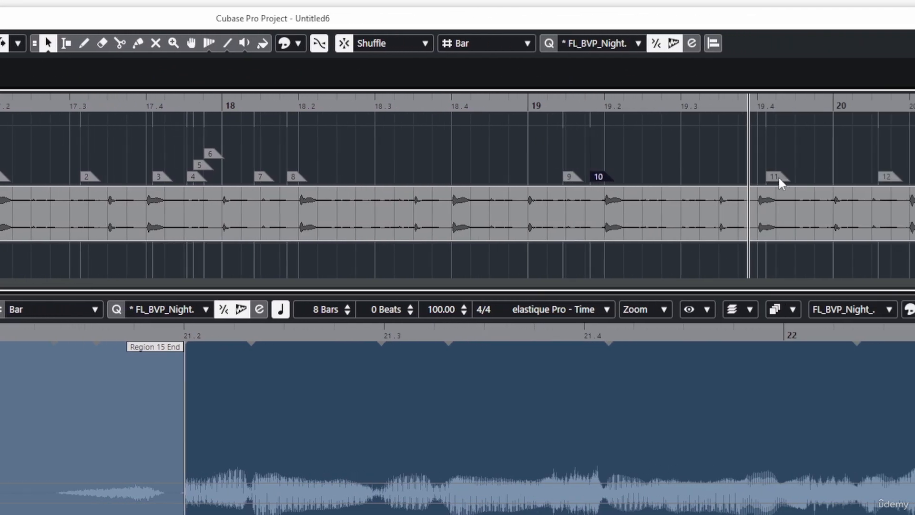
{"action": "left_click", "coordinate": [775, 176]}
{"action": "left_click", "coordinate": [887, 176]}
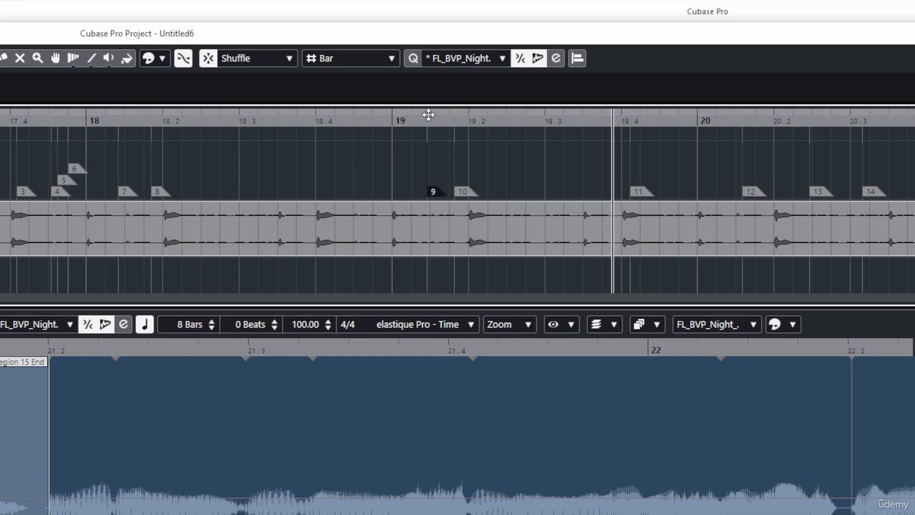
{"action": "mouse_move", "coordinate": [428, 114]}
{"action": "left_mouse_down"}
{"action": "mouse_move", "coordinate": [431, 134]}
{"action": "mouse_move", "coordinate": [441, 109]}
{"action": "left_mouse_up"}
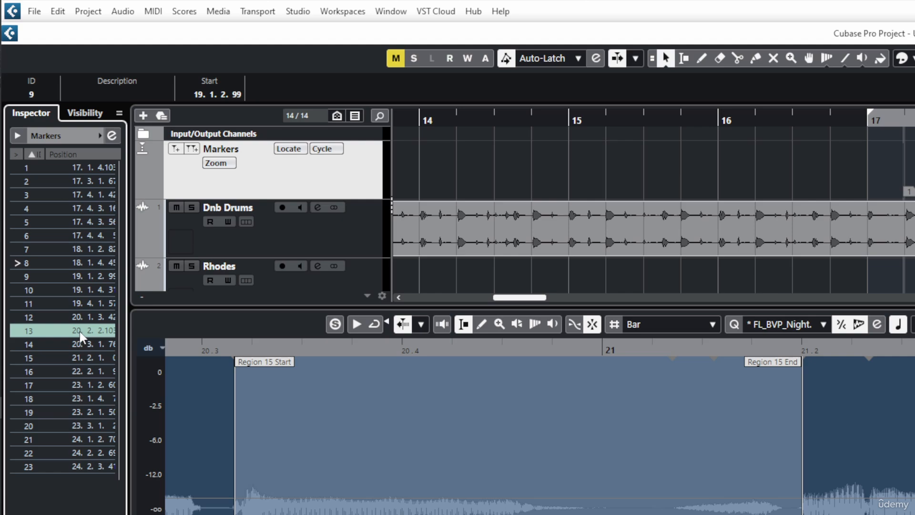
- Undo the creation of the markers from the hitpoints
{"action": "key", "text": "ctrl+z"}
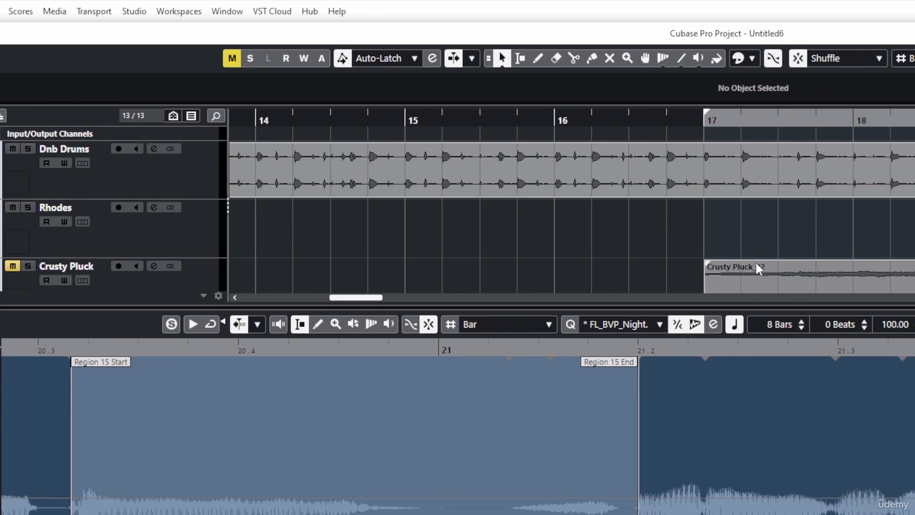
{"action": "left_click", "coordinate": [757, 267]}
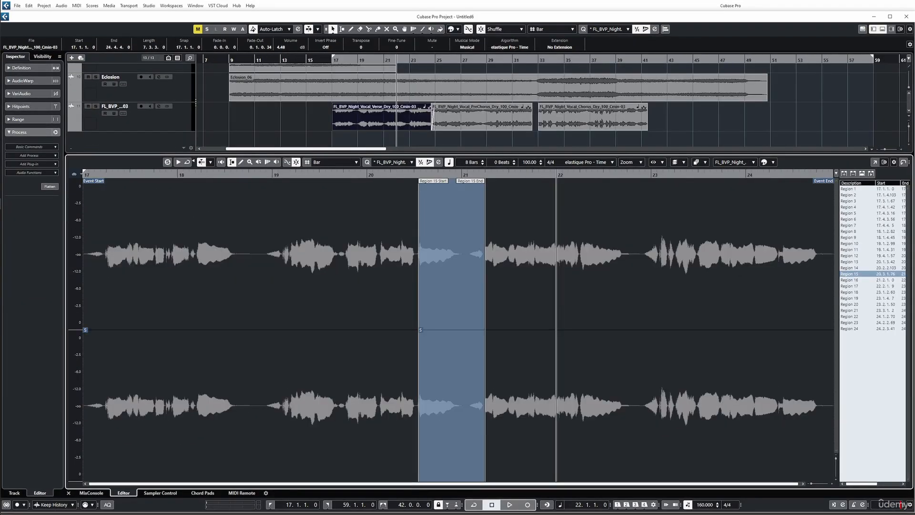
- Use the vocal's Range options to select all of its audio and clear the selection
{"action": "left_click", "coordinate": [16, 120]}
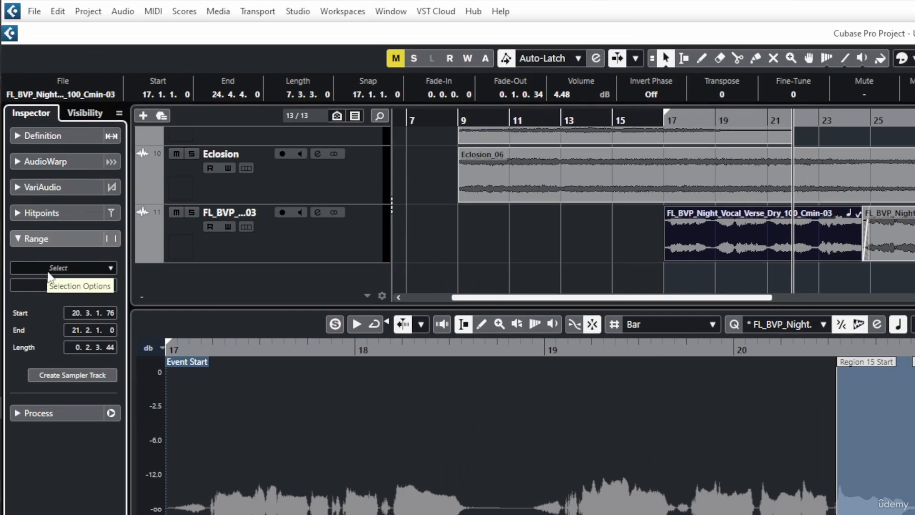
{"action": "left_click", "coordinate": [24, 134]}
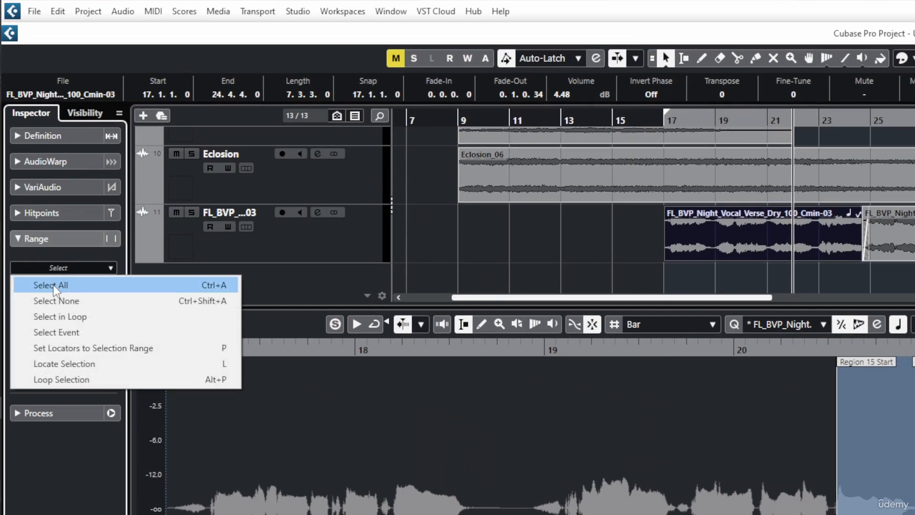
{"action": "left_click", "coordinate": [54, 285]}
{"action": "left_click", "coordinate": [61, 268]}
{"action": "left_click", "coordinate": [65, 300]}
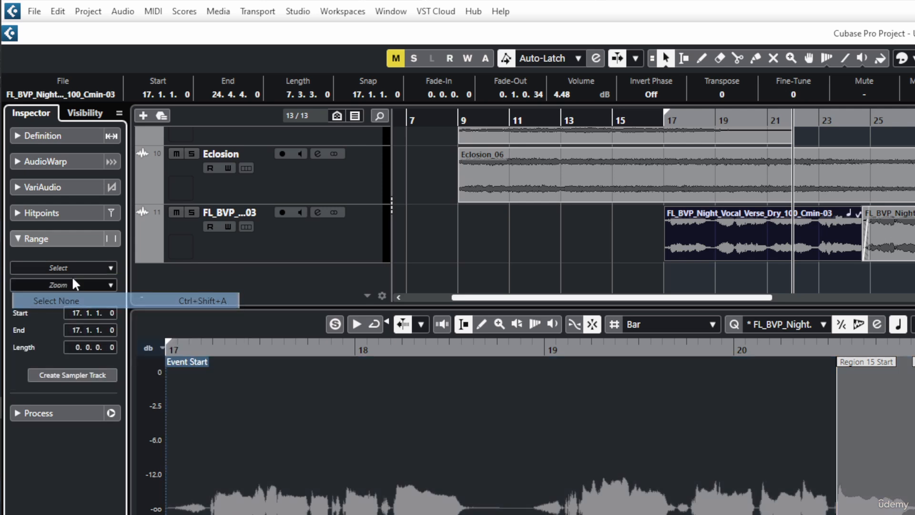
- Select the range of the whole vocal verse event and apply Loop Selection to it
{"action": "left_click", "coordinate": [67, 267]}
{"action": "left_click", "coordinate": [91, 331]}
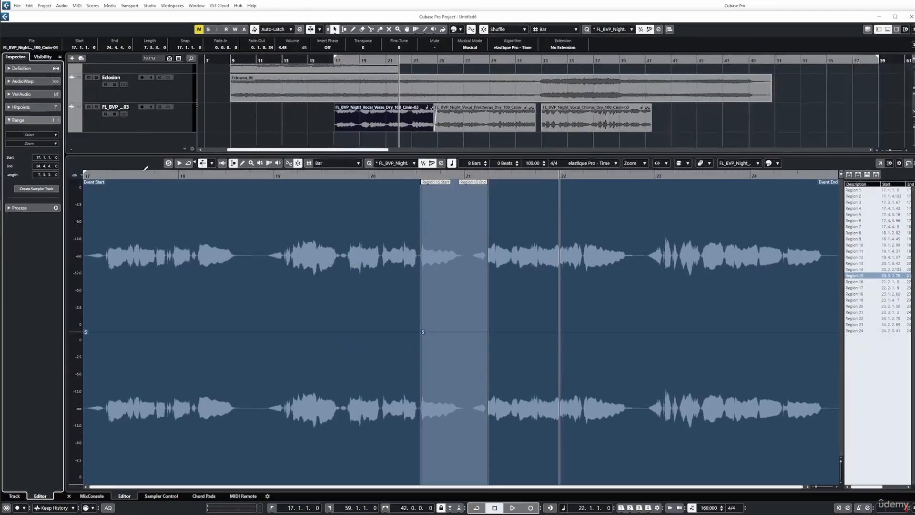
{"action": "left_click", "coordinate": [29, 134]}
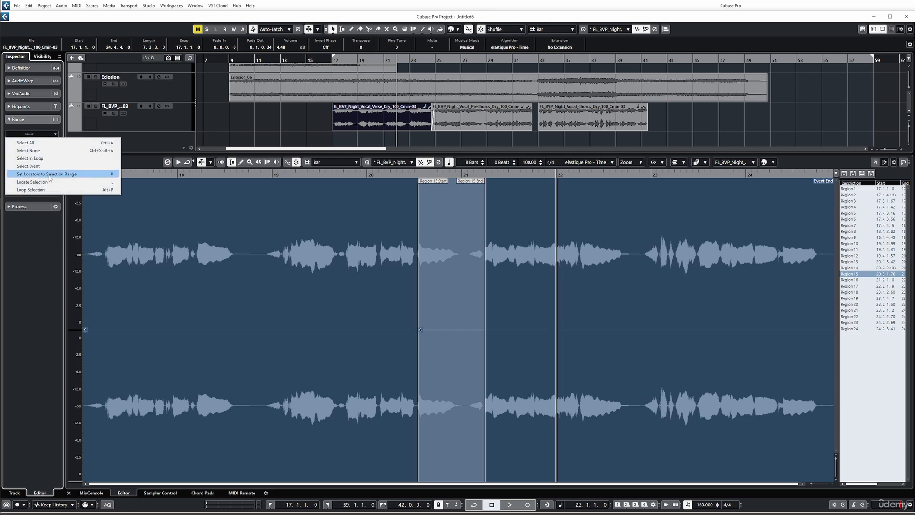
{"action": "left_click", "coordinate": [44, 191]}
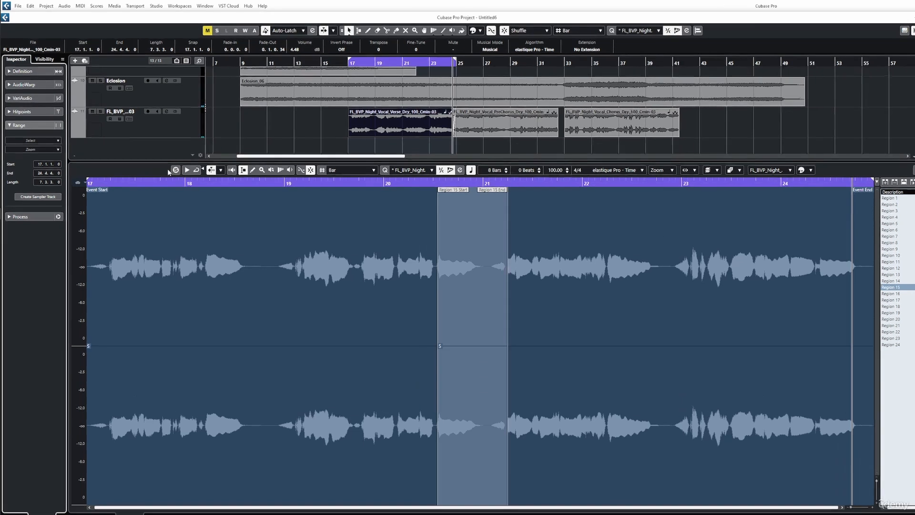
- Solo the vocal in the Sample Editor and audition the selected range briefly from bar 17
{"action": "left_click", "coordinate": [175, 170]}
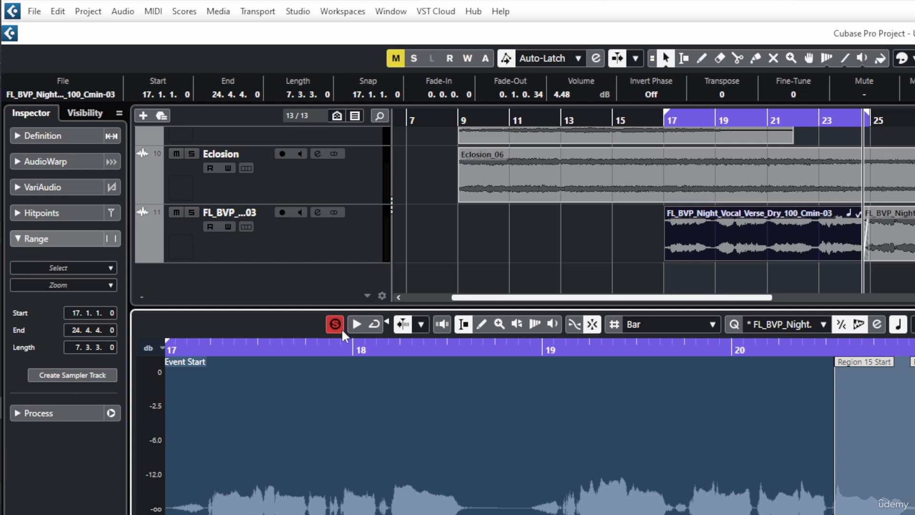
{"action": "left_click", "coordinate": [359, 326]}
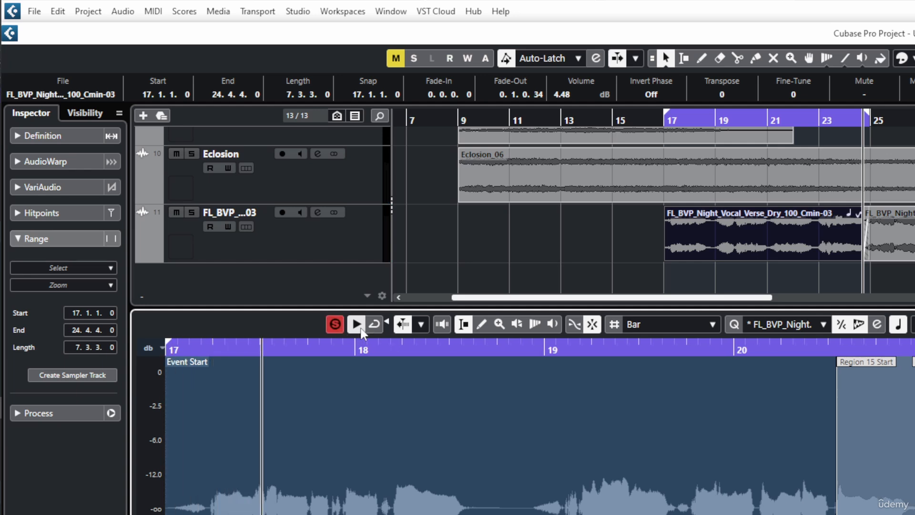
{"action": "left_click", "coordinate": [357, 325]}
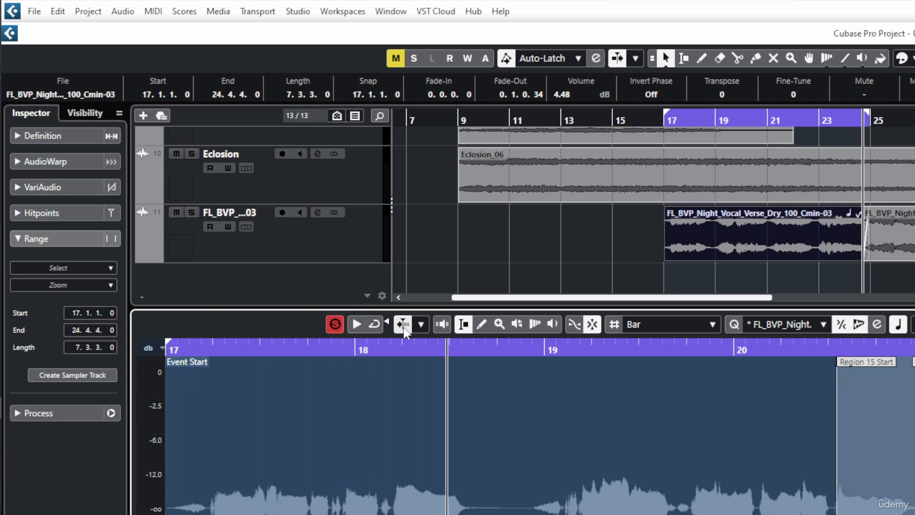
- Review the editor's auto-scroll options and play the zoomed-in vocal from about bar 19 to bar 22
{"action": "left_click", "coordinate": [420, 324]}
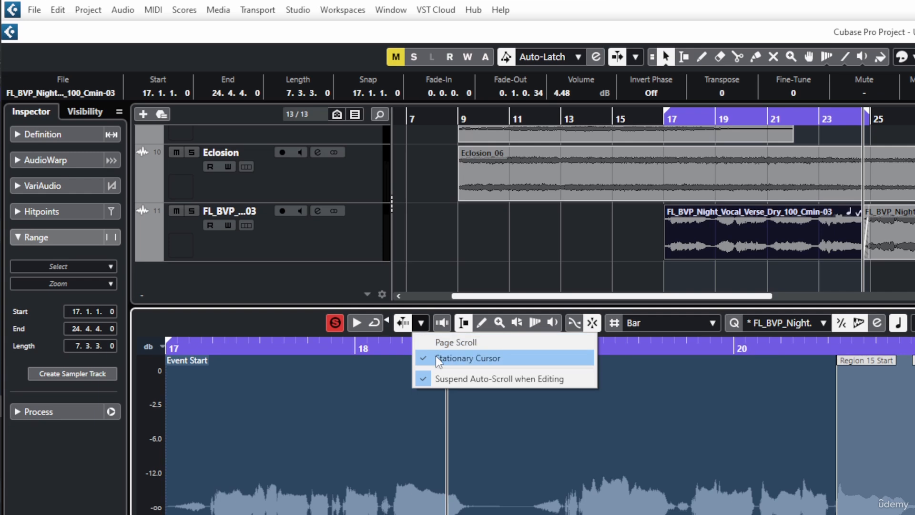
{"action": "left_click", "coordinate": [664, 347]}
{"action": "left_click_drag", "start_coordinate": [656, 343], "coordinate": [656, 401]}
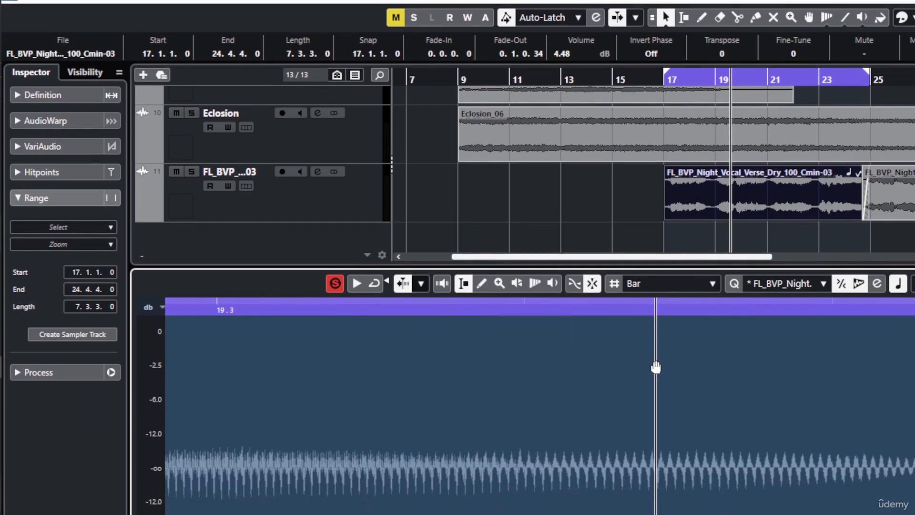
{"action": "key", "text": "space"}
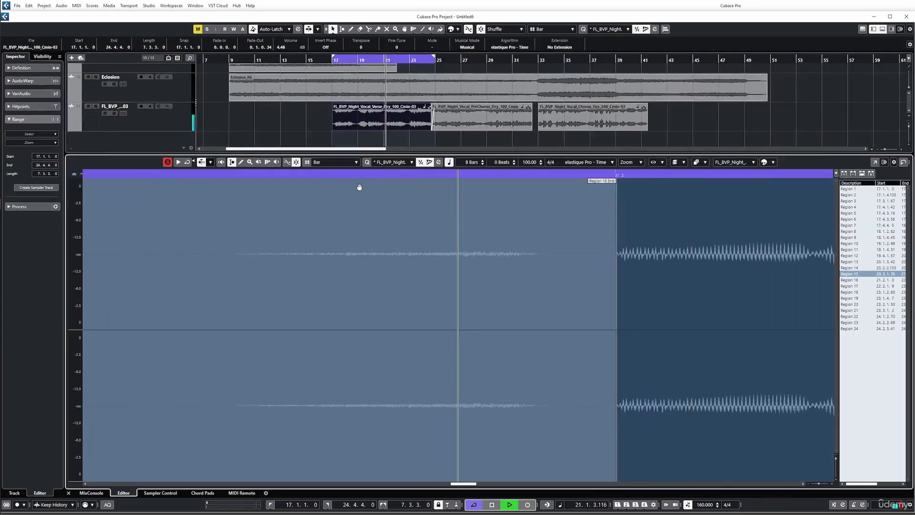
{"action": "key", "text": "space"}
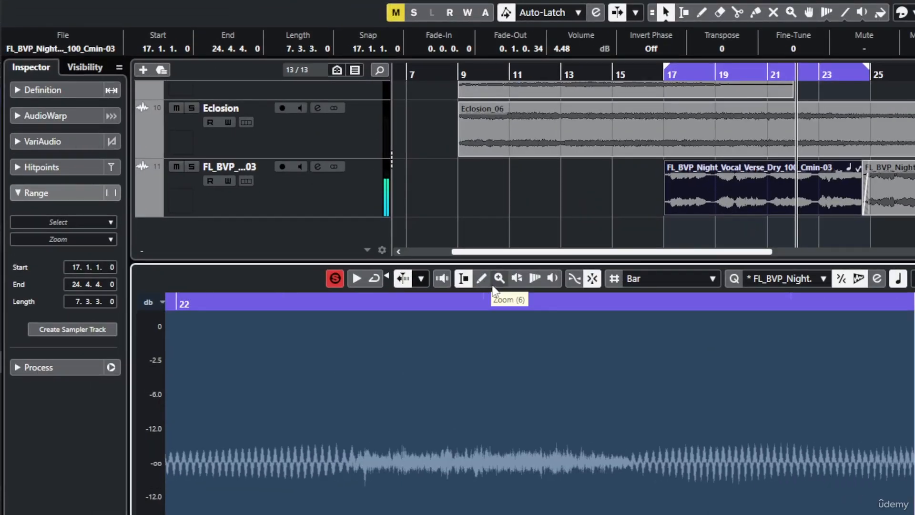
- Try the Draw tool on the vocal waveform at sample level near bar 22 and return to the Range Selection tool
{"action": "left_click_drag", "start_coordinate": [252, 174], "coordinate": [253, 186]}
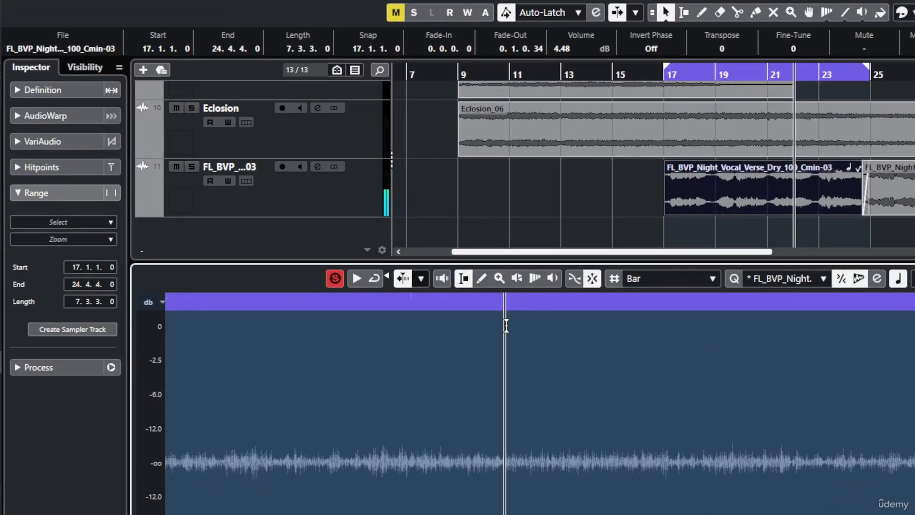
{"action": "mouse_move", "coordinate": [506, 326]}
{"action": "left_mouse_down"}
{"action": "mouse_move", "coordinate": [495, 394]}
{"action": "mouse_move", "coordinate": [531, 407]}
{"action": "left_mouse_up"}
{"action": "left_click", "coordinate": [482, 279]}
{"action": "key", "text": "ctrl+z"}
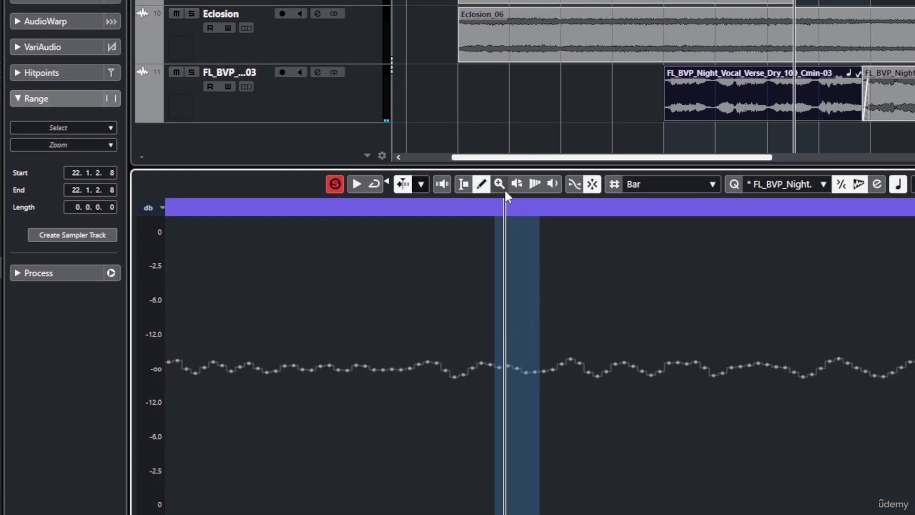
{"action": "left_click", "coordinate": [496, 217]}
{"action": "key", "text": "ctrl+z"}
{"action": "left_click", "coordinate": [465, 184]}
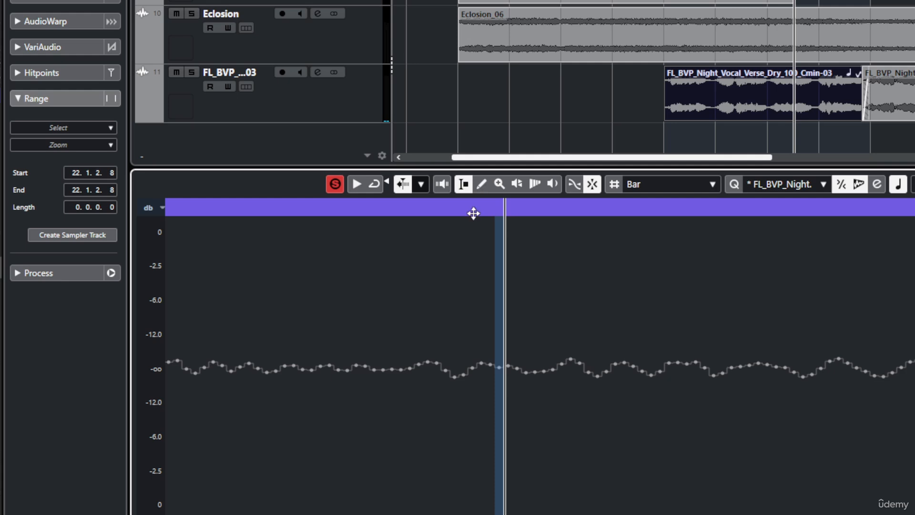
{"action": "left_click_drag", "start_coordinate": [473, 213], "coordinate": [523, 76]}
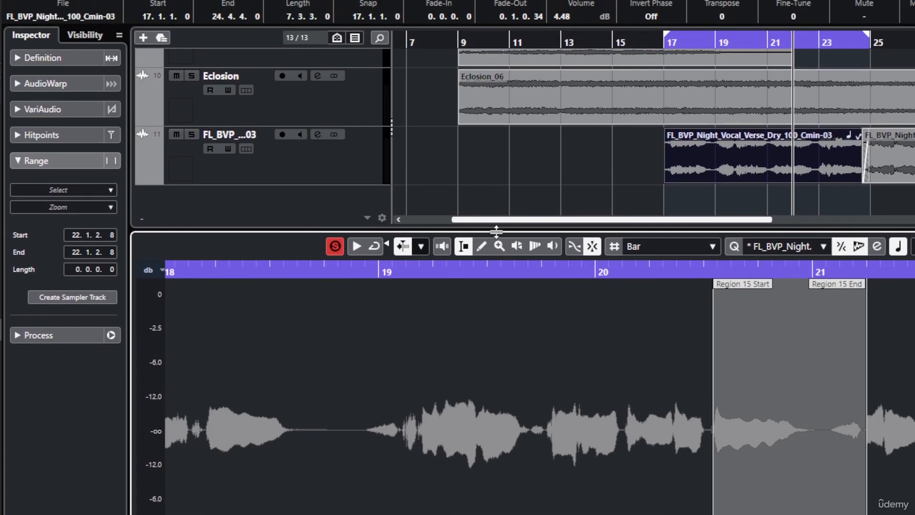
- Zoom into the vocal phrase around bar 19 and audition its waveform with the Scrub and Play tools
{"action": "left_click", "coordinate": [499, 246]}
{"action": "left_click_drag", "start_coordinate": [388, 358], "coordinate": [521, 452]}
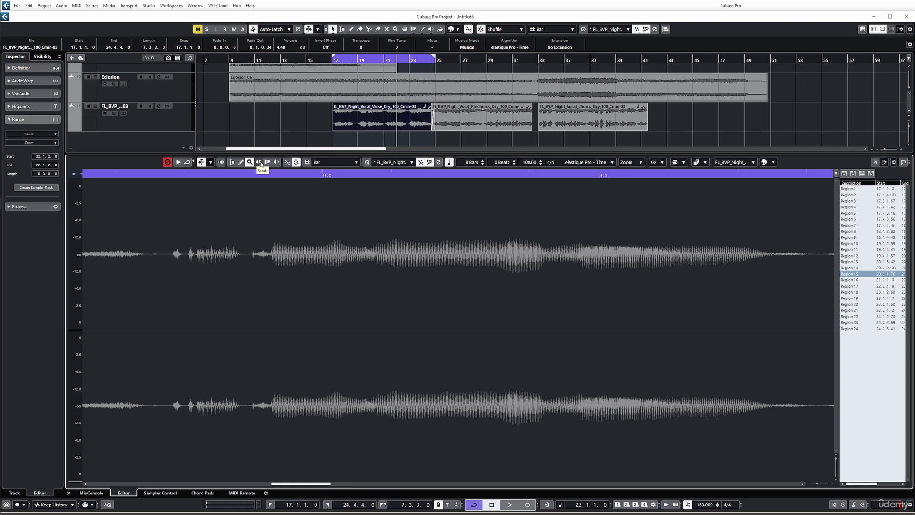
{"action": "left_click_drag", "start_coordinate": [267, 284], "coordinate": [364, 284]}
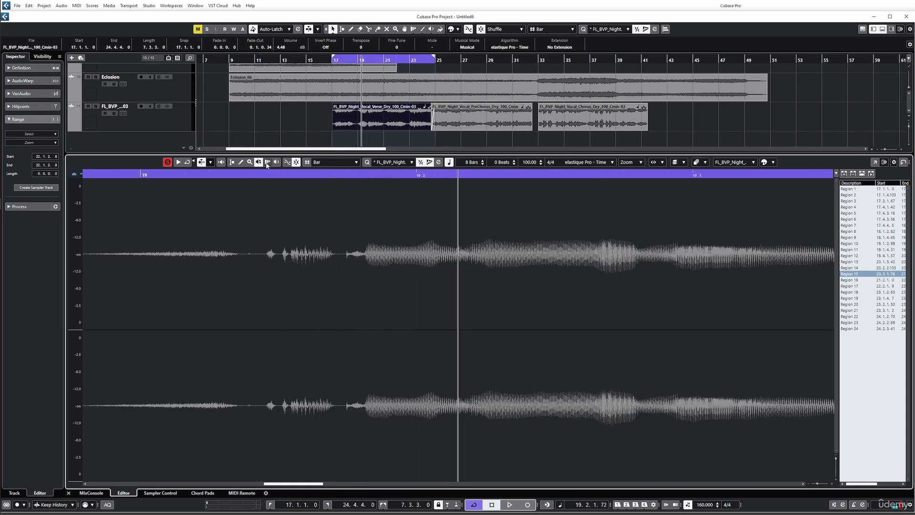
{"action": "left_click", "coordinate": [276, 163]}
{"action": "left_click", "coordinate": [278, 285]}
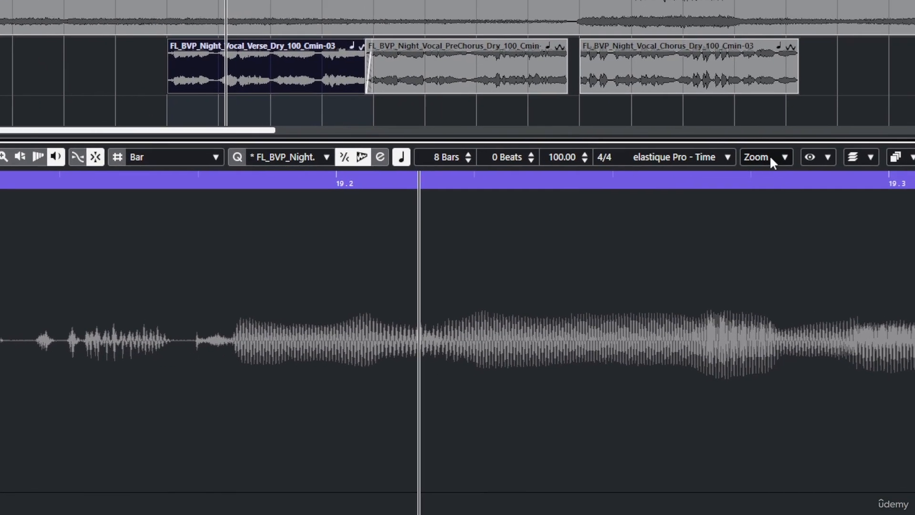
- Enable Auto-Zoom to Event so the whole vocal verse event fills the Sample Editor, and review its Definition settings
{"action": "left_click", "coordinate": [755, 157]}
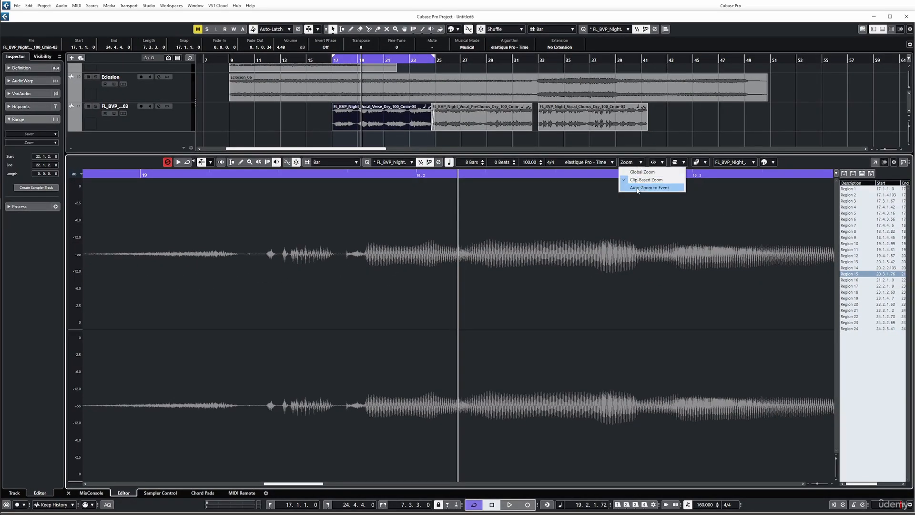
{"action": "left_click", "coordinate": [638, 187]}
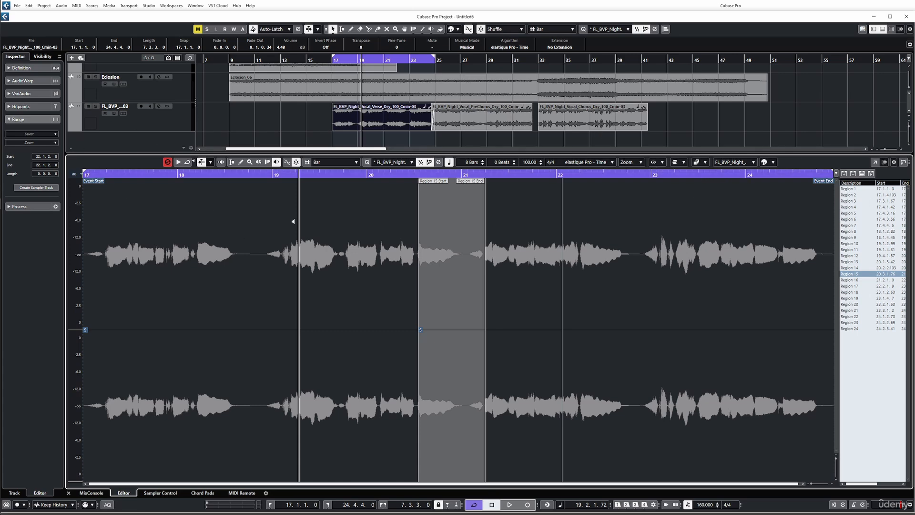
{"action": "left_click", "coordinate": [21, 70]}
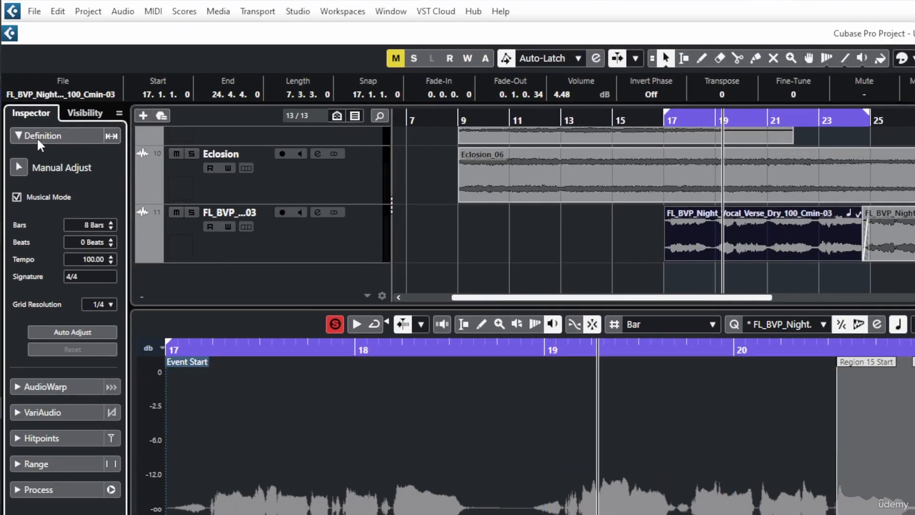
{"action": "left_click", "coordinate": [36, 137]}
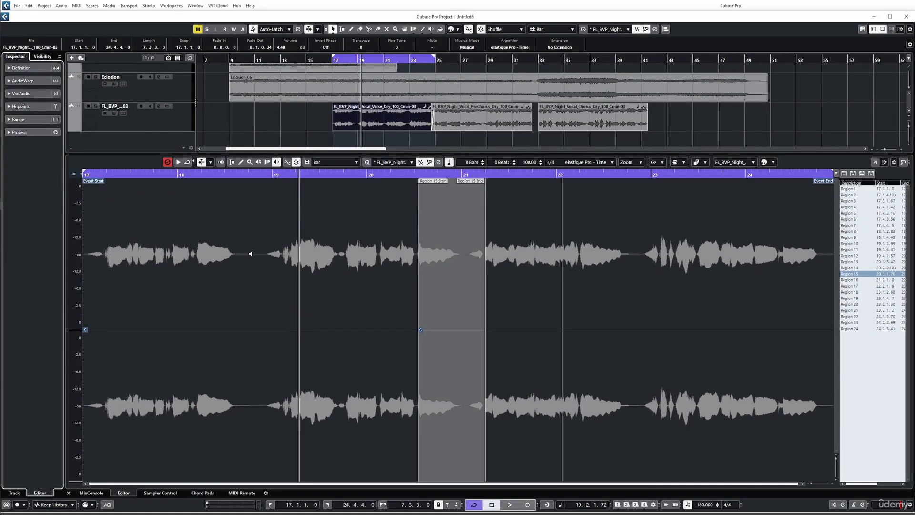